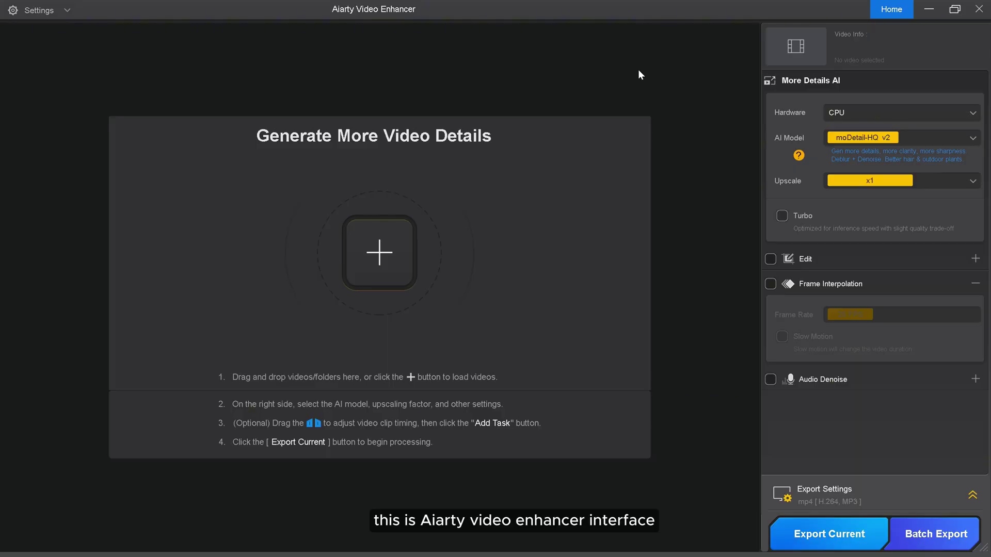
{"action": "left_click", "coordinate": [861, 111]}
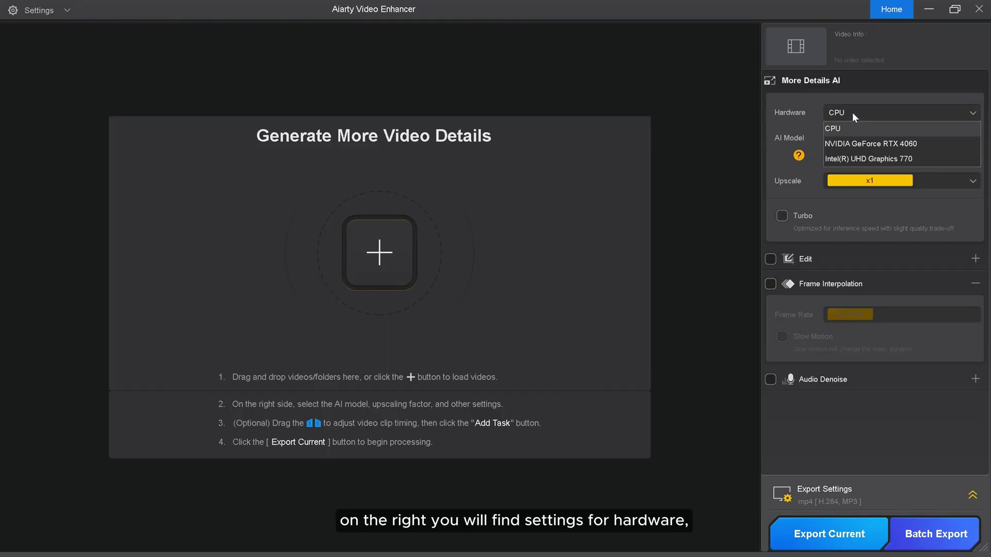
{"action": "left_click", "coordinate": [853, 112]}
{"action": "left_click", "coordinate": [843, 138]}
{"action": "left_click", "coordinate": [842, 137]}
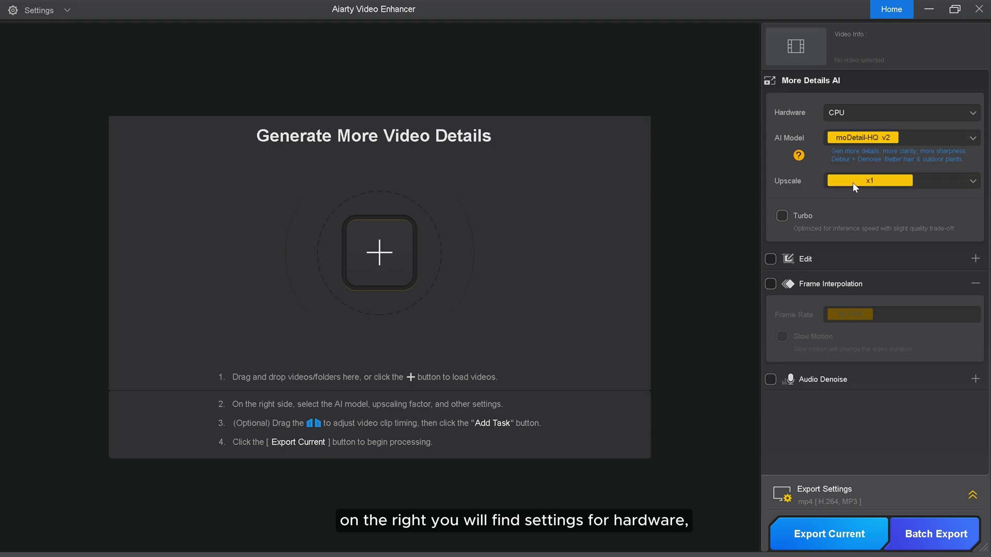
{"action": "left_click", "coordinate": [853, 181]}
{"action": "left_click", "coordinate": [852, 180]}
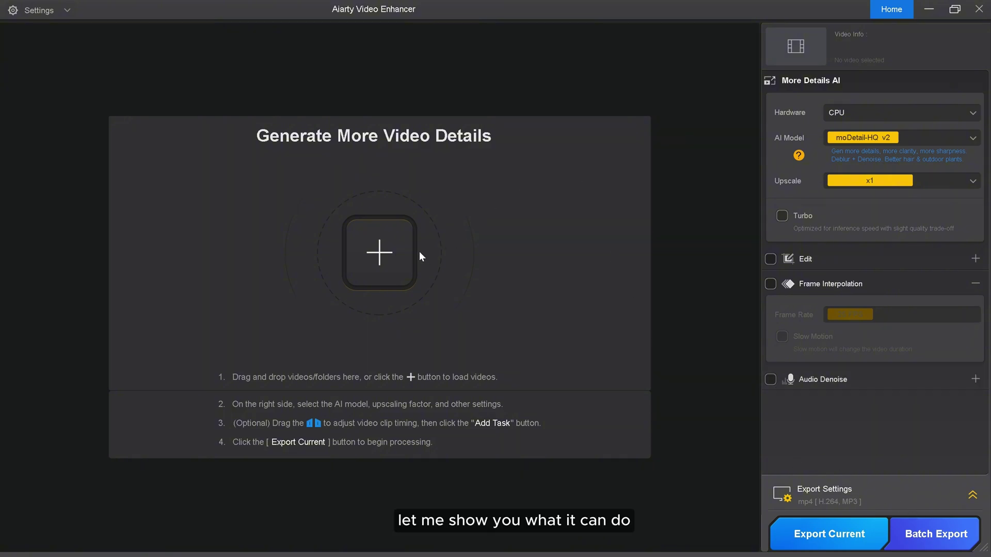
Step: Import the video "noisy-video-spinning ferris wheel" from the videos folder
{"action": "left_click", "coordinate": [388, 253]}
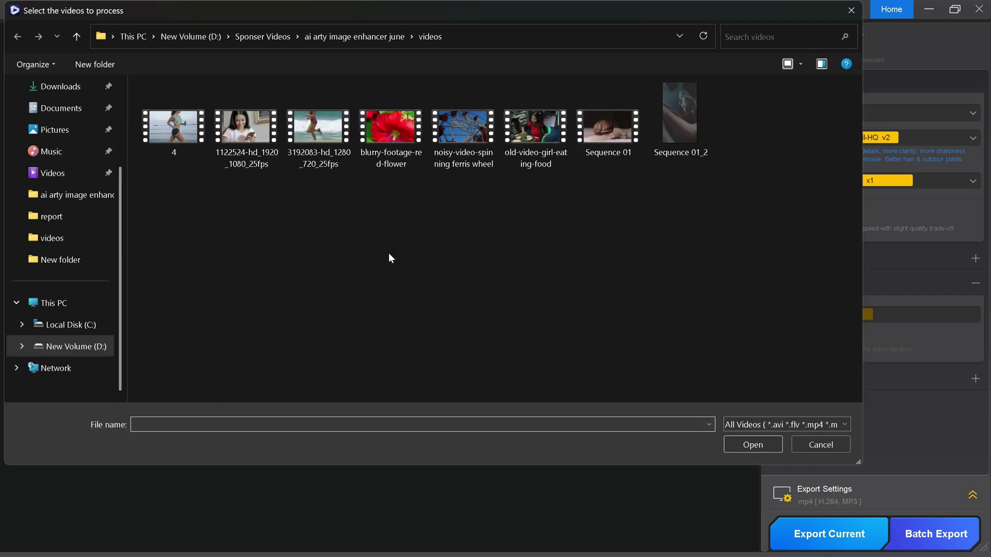
{"action": "left_click", "coordinate": [472, 130]}
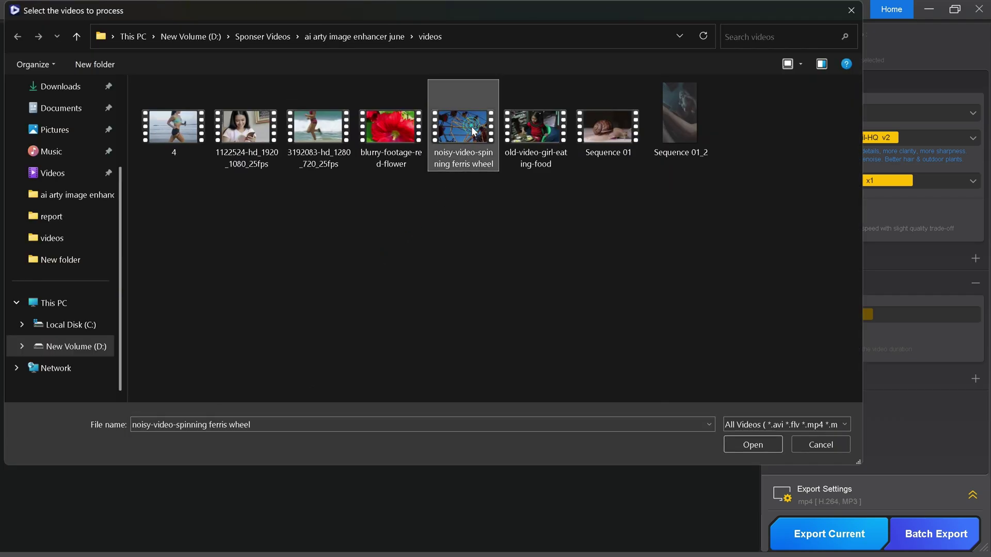
{"action": "left_click", "coordinate": [749, 443]}
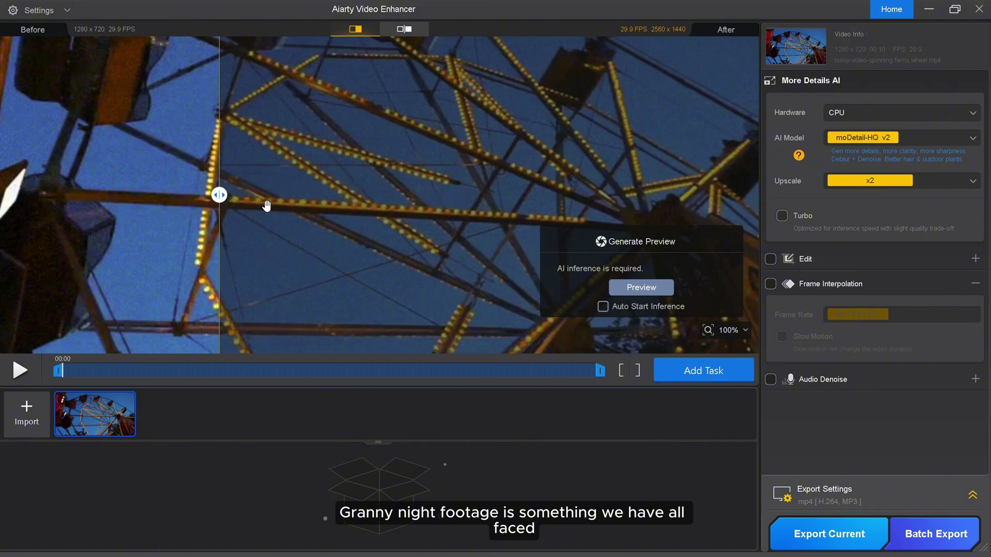
Step: Examine the noise in the original ferris wheel footage up close across different parts of the frame
{"action": "left_click_drag", "start_coordinate": [221, 199], "coordinate": [698, 223]}
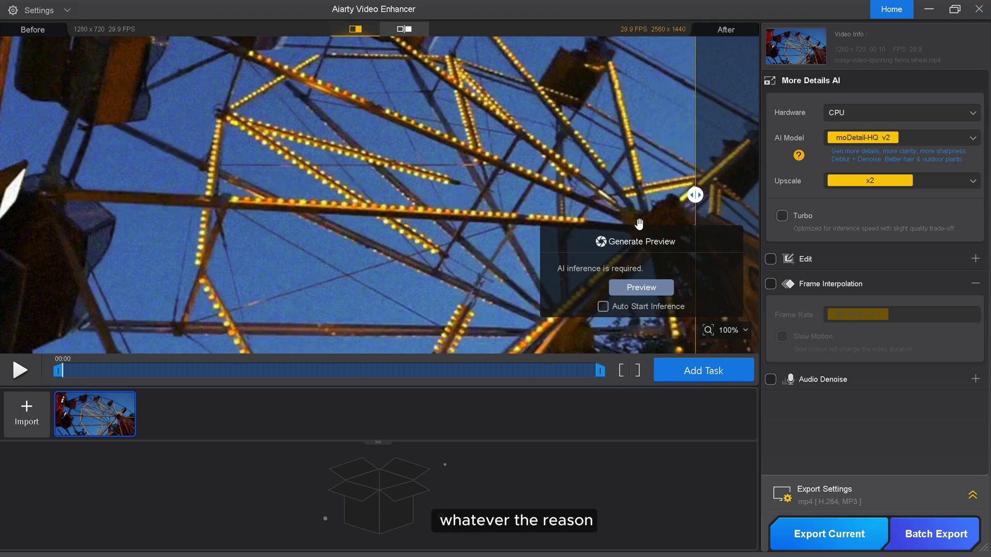
{"action": "left_click_drag", "start_coordinate": [383, 227], "coordinate": [444, 116]}
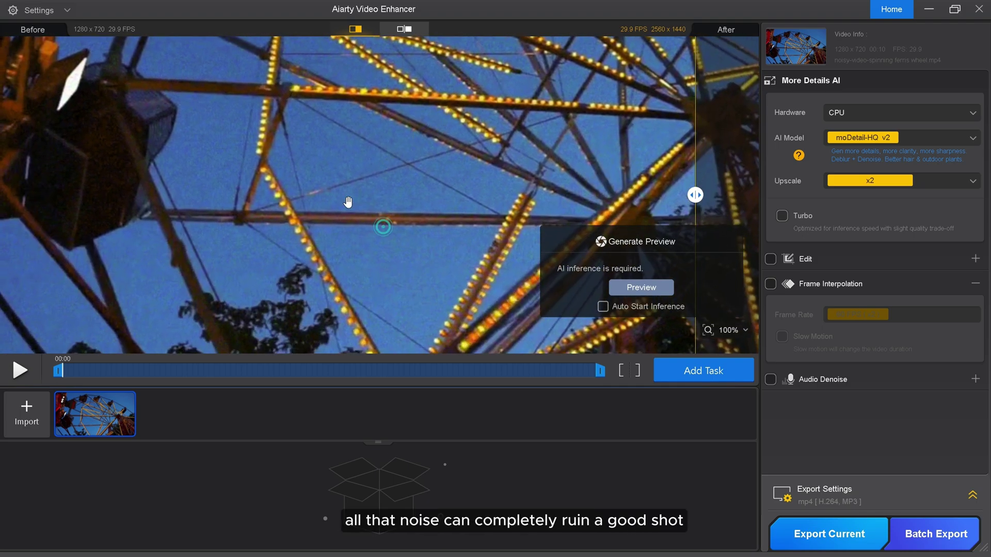
{"action": "scroll", "coordinate": [329, 212], "scroll_direction": "up", "scroll_amount": 5}
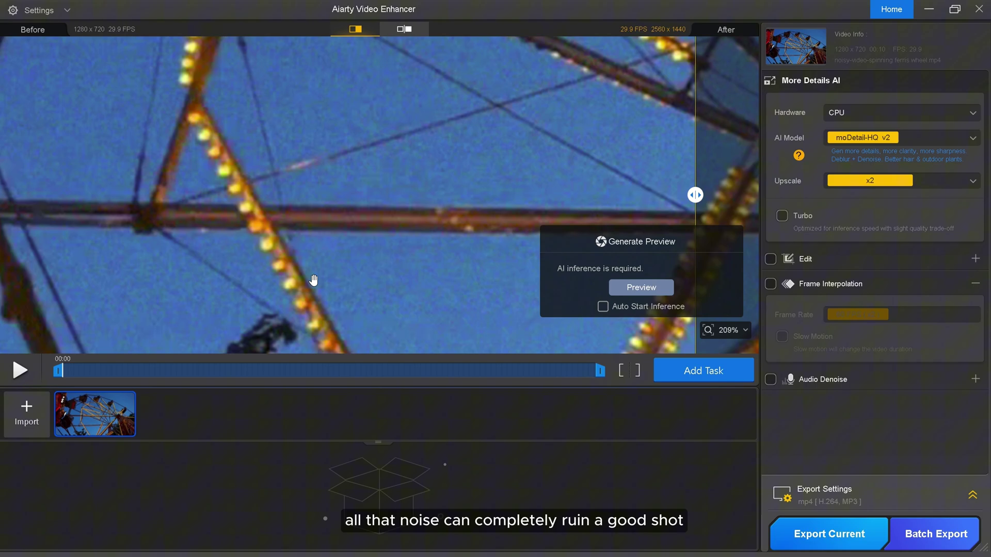
{"action": "left_click_drag", "start_coordinate": [314, 280], "coordinate": [368, 209]}
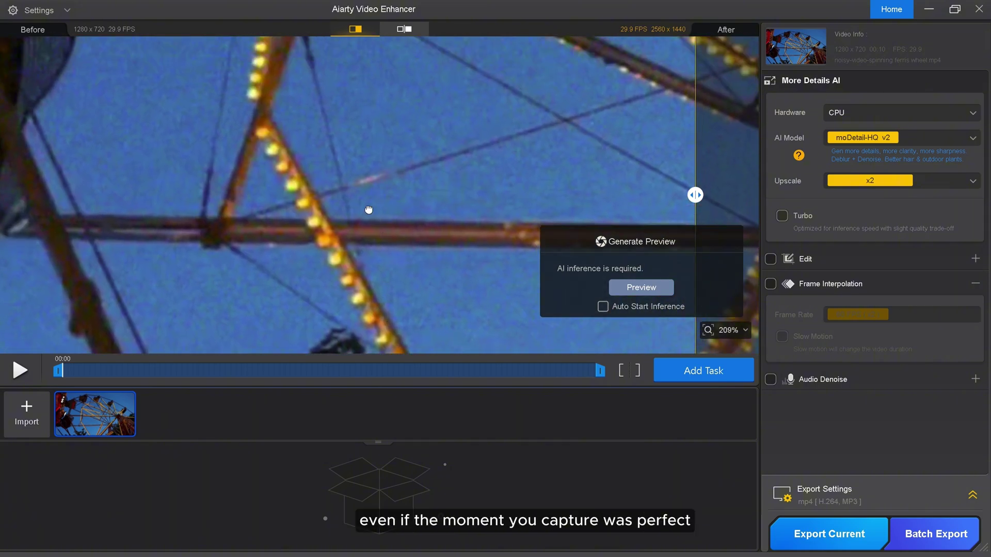
{"action": "left_click_drag", "start_coordinate": [388, 156], "coordinate": [354, 265]}
{"action": "scroll", "coordinate": [349, 253], "scroll_direction": "down", "scroll_amount": 3}
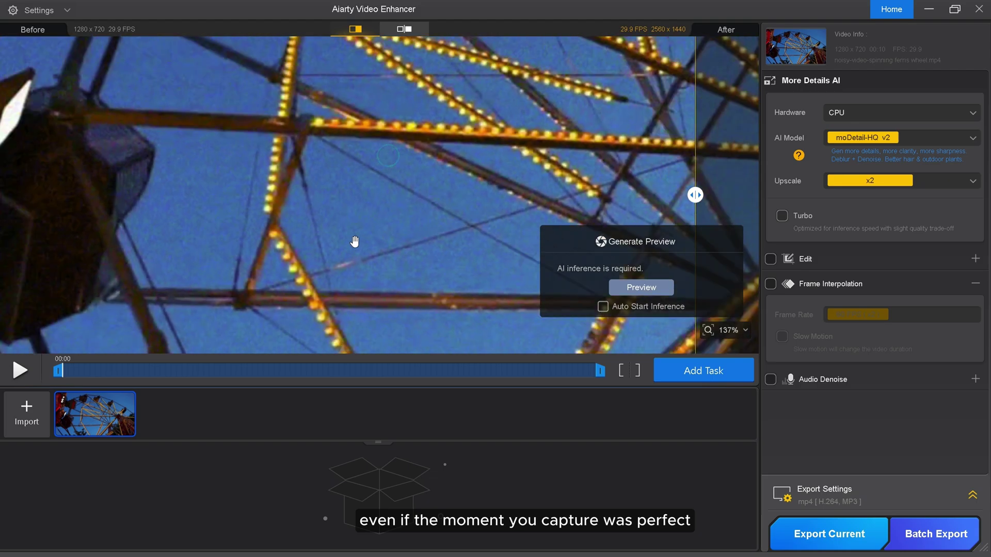
{"action": "scroll", "coordinate": [355, 242], "scroll_direction": "down", "scroll_amount": 2}
{"action": "left_click_drag", "start_coordinate": [362, 189], "coordinate": [429, 187]}
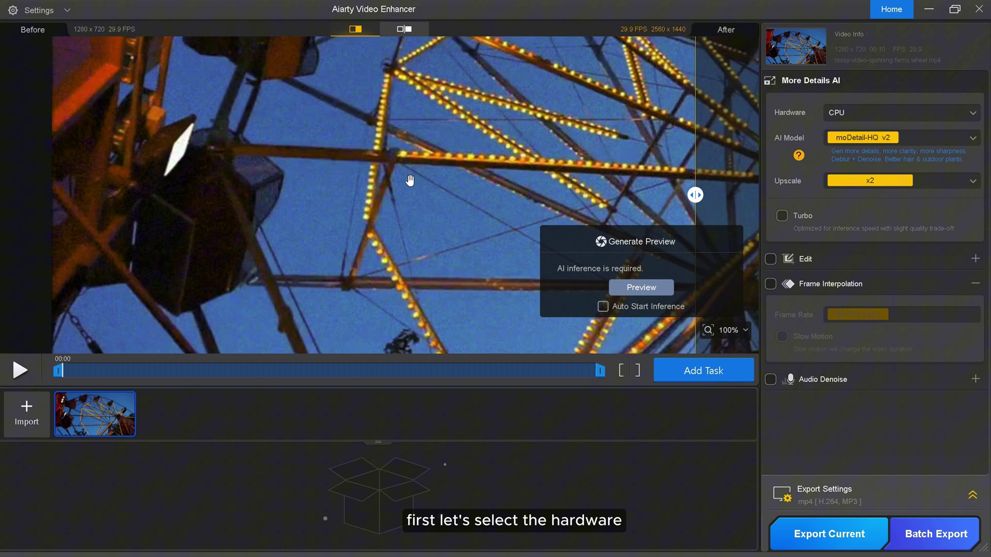
Step: Set the processing hardware to NVIDIA GeForce RTX 4060 and choose the superVideo vHQ AI model
{"action": "left_click", "coordinate": [853, 111]}
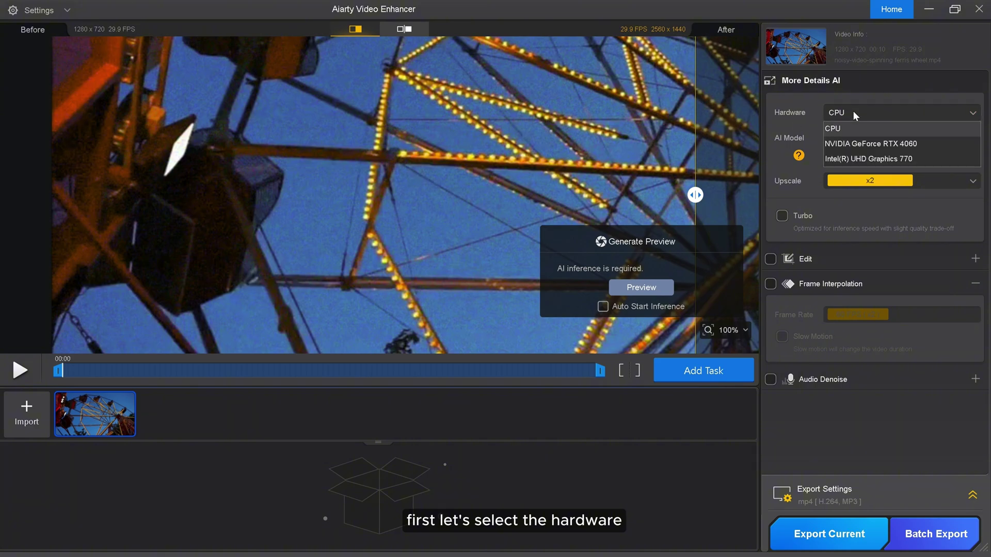
{"action": "left_click", "coordinate": [835, 143]}
{"action": "left_click", "coordinate": [847, 138]}
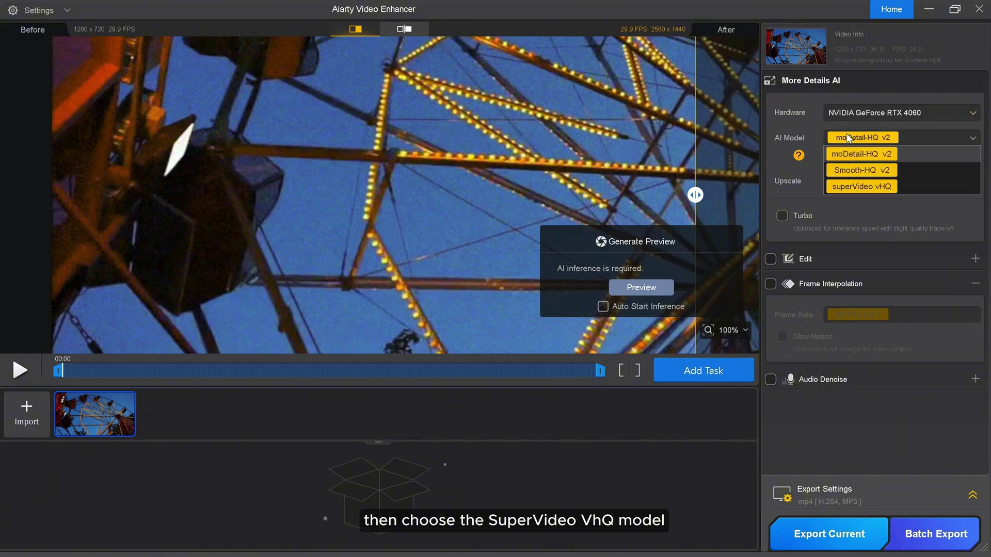
{"action": "left_click", "coordinate": [849, 185]}
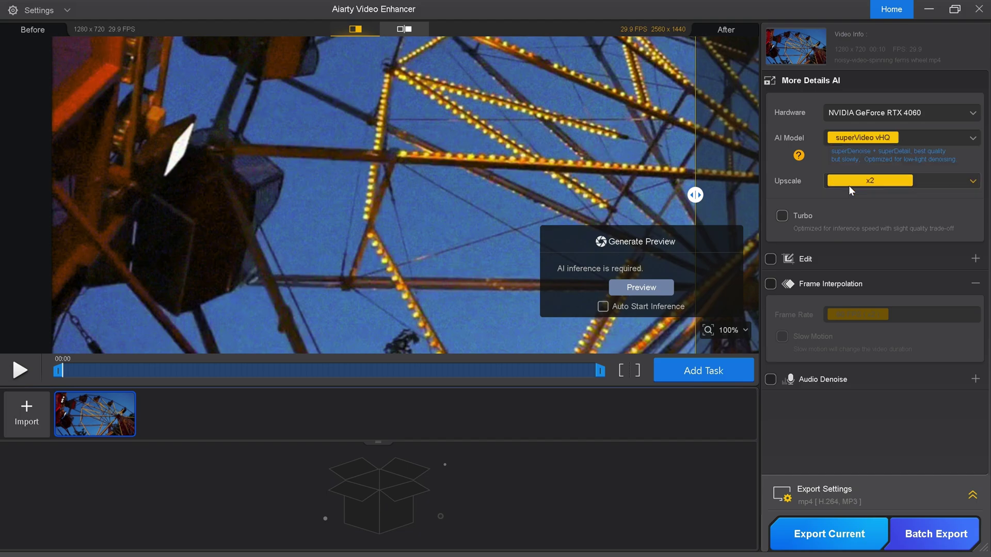
Step: Enable Turbo mode with the upscale kept at x2 and generate the enhancement preview of the ferris wheel clip
{"action": "left_click", "coordinate": [858, 181]}
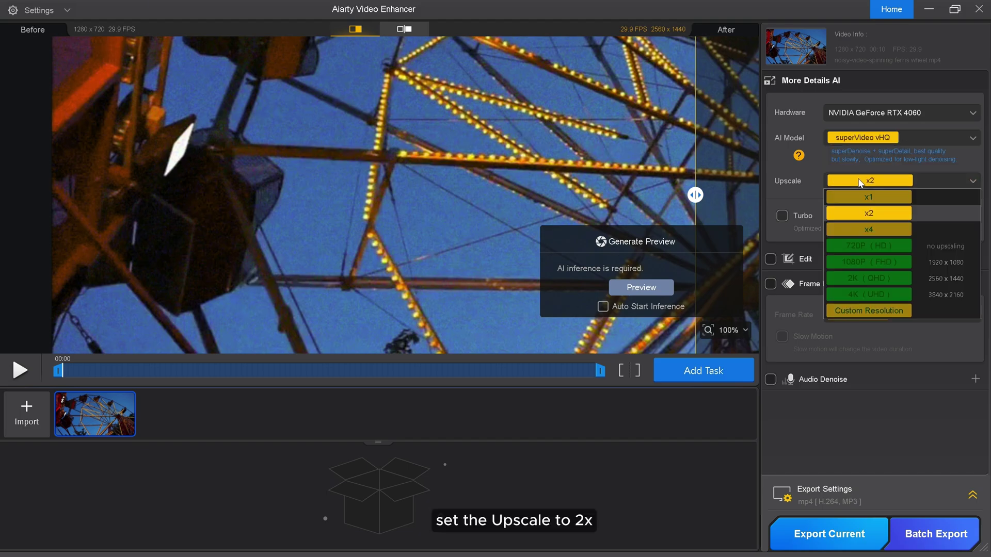
{"action": "left_click", "coordinate": [859, 181]}
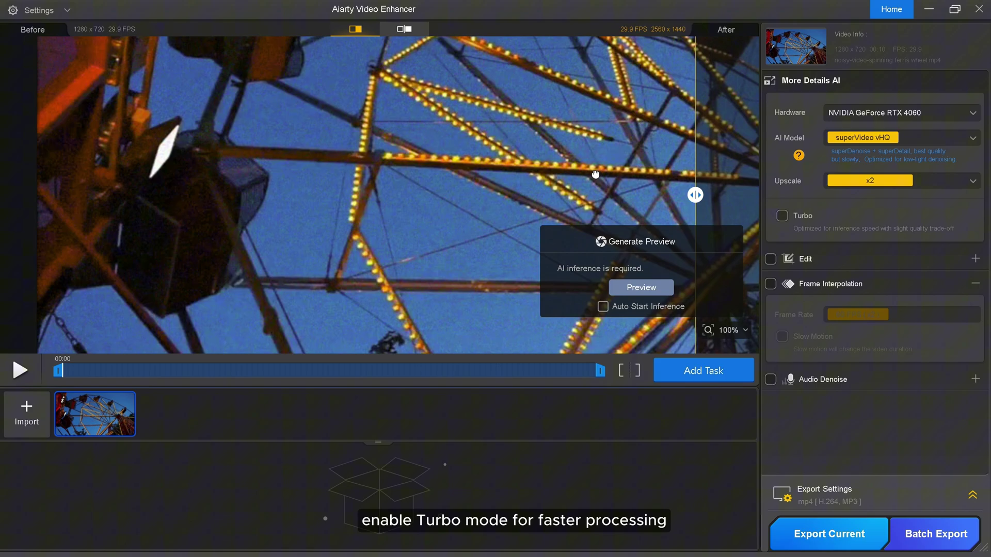
{"action": "left_click", "coordinate": [785, 212]}
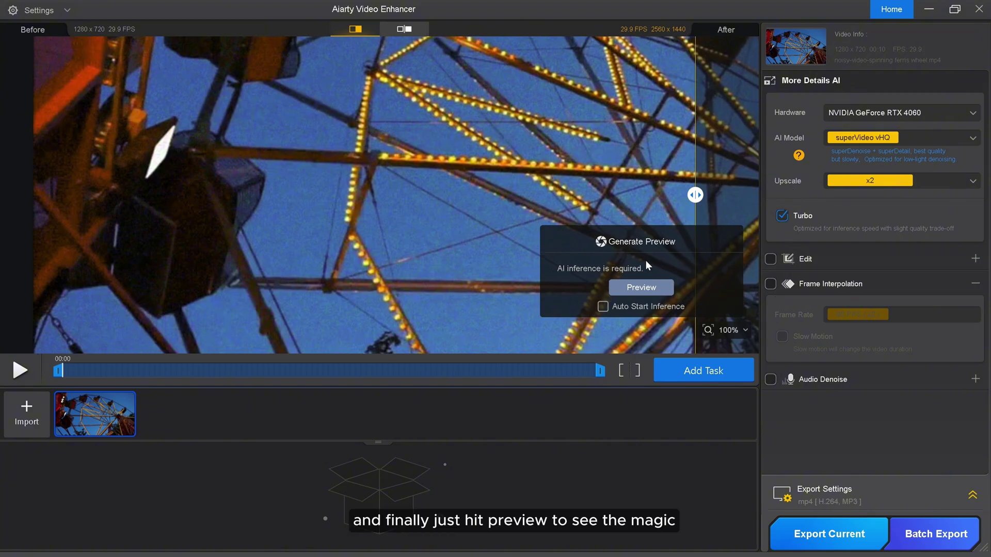
{"action": "left_click", "coordinate": [637, 289]}
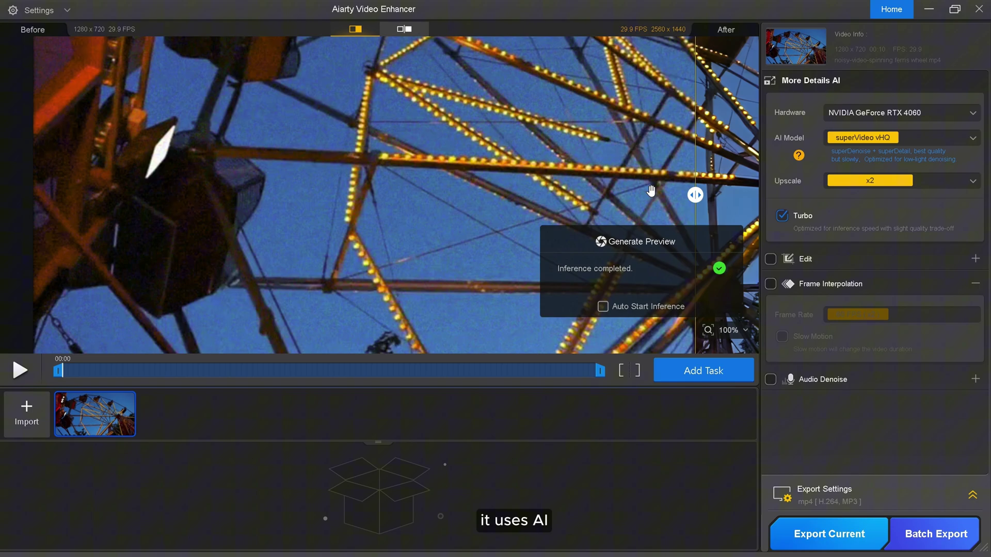
Step: Compare the original and enhanced ferris wheel footage across the frame at different magnifications
{"action": "left_click_drag", "start_coordinate": [695, 199], "coordinate": [184, 217]}
{"action": "scroll", "coordinate": [469, 179], "scroll_direction": "up", "scroll_amount": 3}
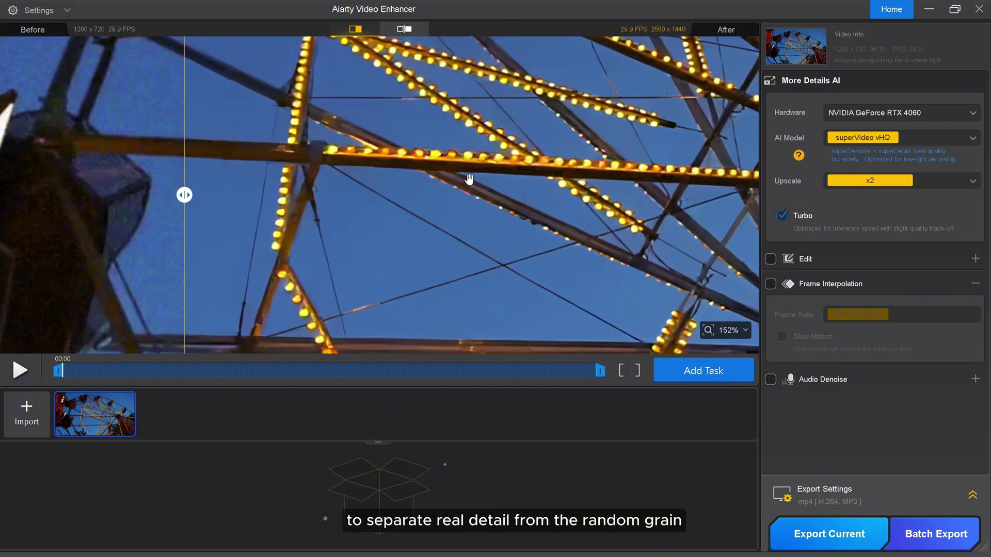
{"action": "left_click_drag", "start_coordinate": [407, 201], "coordinate": [596, 220]}
{"action": "left_click_drag", "start_coordinate": [182, 200], "coordinate": [5, 214]}
{"action": "scroll", "coordinate": [412, 203], "scroll_direction": "down", "scroll_amount": 3}
{"action": "left_click_drag", "start_coordinate": [489, 253], "coordinate": [350, 119]}
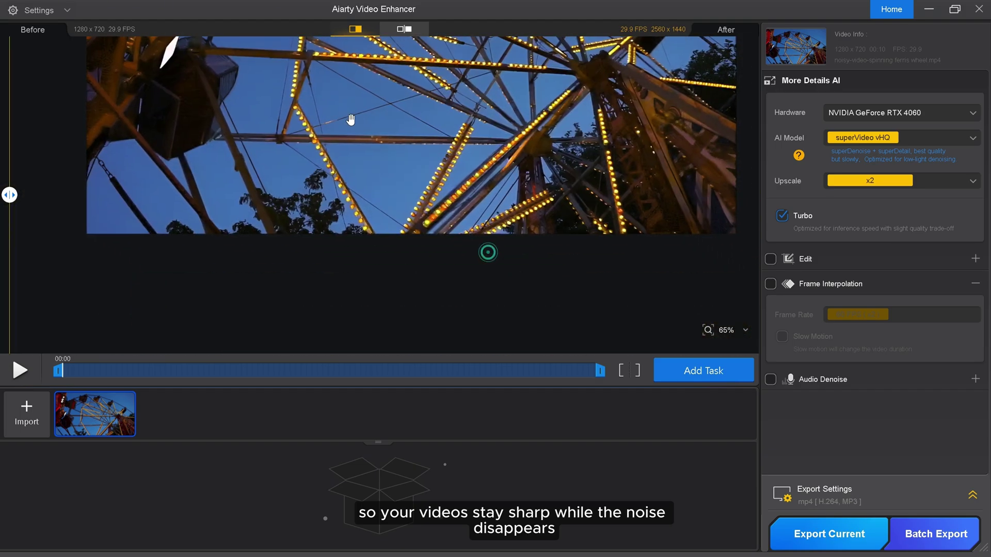
{"action": "left_click_drag", "start_coordinate": [662, 154], "coordinate": [546, 253]}
{"action": "left_click_drag", "start_coordinate": [17, 209], "coordinate": [602, 250]}
{"action": "left_click_drag", "start_coordinate": [672, 254], "coordinate": [315, 248]}
{"action": "scroll", "coordinate": [314, 248], "scroll_direction": "down", "scroll_amount": 3}
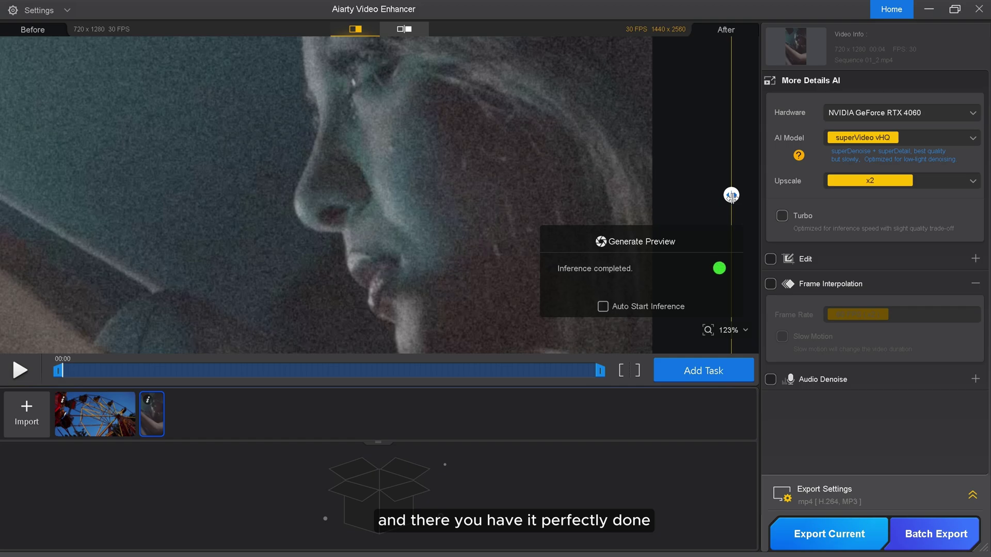
Step: Compare the noisy original with the denoised preview of the Sequence 01_2.mp4 portrait clip
{"action": "left_click_drag", "start_coordinate": [731, 195], "coordinate": [601, 207]}
{"action": "left_click_drag", "start_coordinate": [81, 230], "coordinate": [570, 249]}
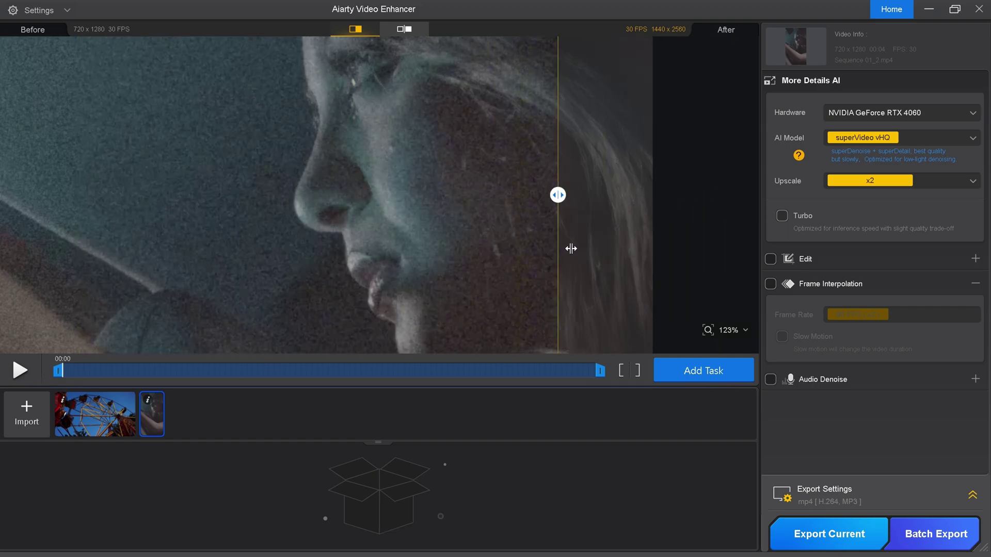
{"action": "scroll", "coordinate": [462, 201], "scroll_direction": "down", "scroll_amount": 3}
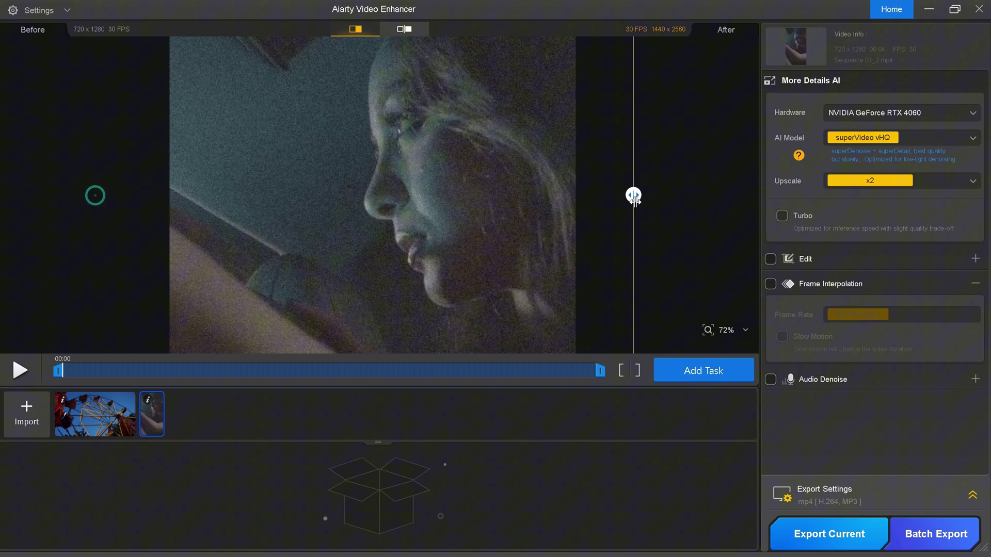
{"action": "scroll", "coordinate": [427, 215], "scroll_direction": "down", "scroll_amount": 2}
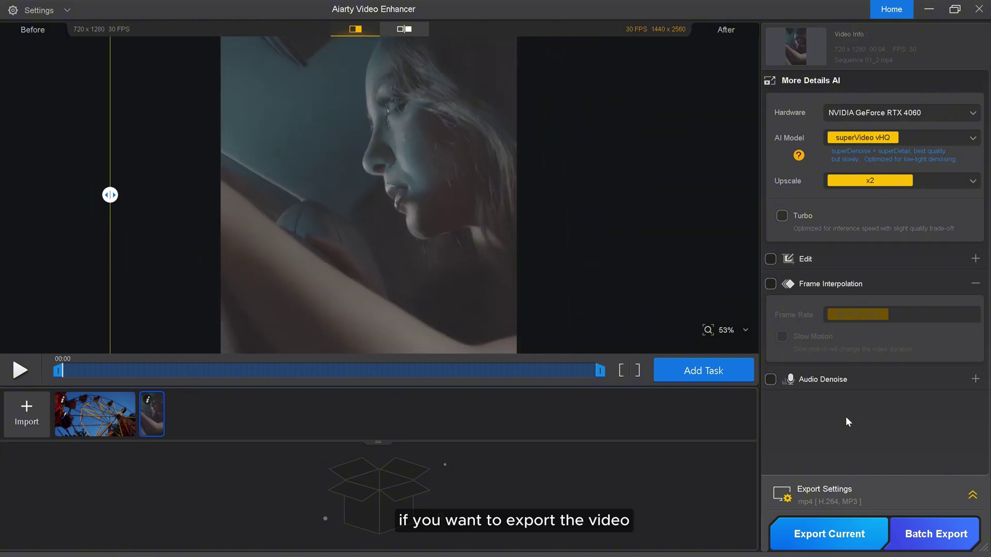
Step: Show the export settings and export the current portrait clip as mp4 with H.264 video and MP3 audio
{"action": "left_click", "coordinate": [972, 495]}
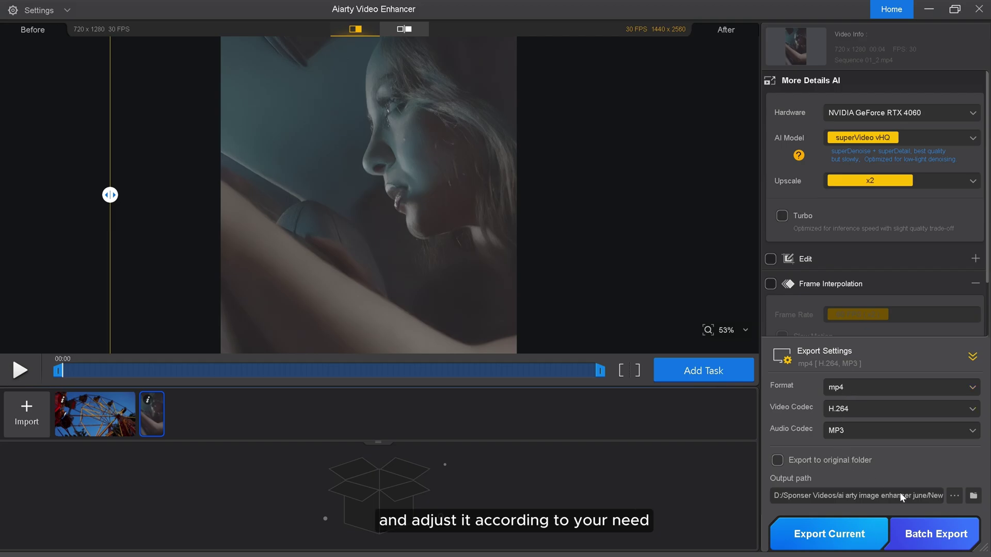
{"action": "left_click", "coordinate": [826, 533]}
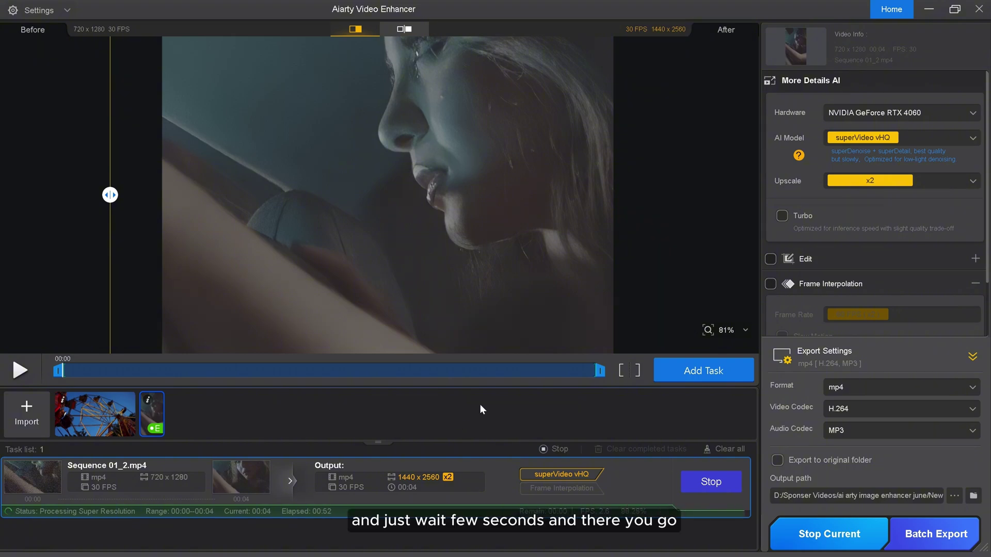
{"action": "left_click", "coordinate": [699, 486]}
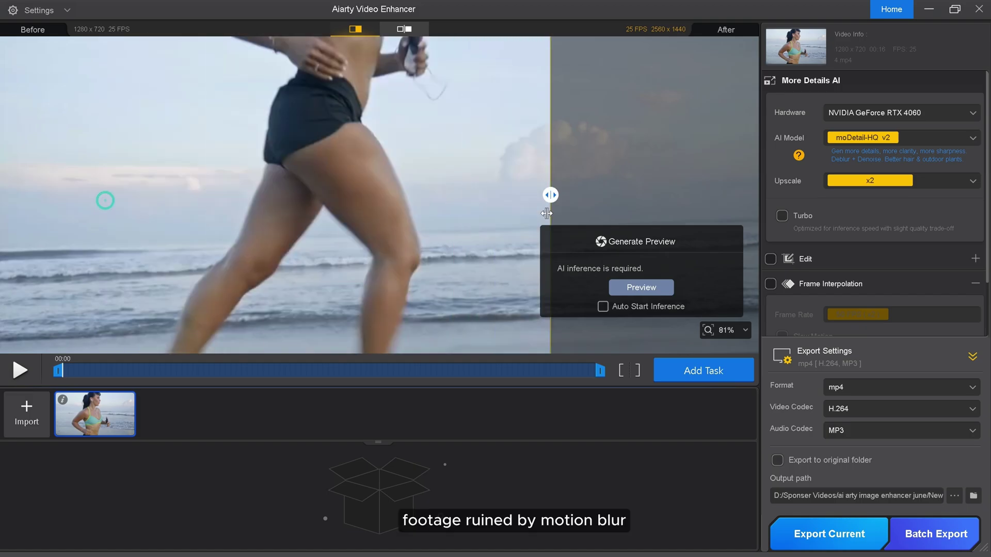
Step: Inspect the motion blur in the running woman clip and trim its start to 00:05
{"action": "scroll", "coordinate": [387, 235], "scroll_direction": "up", "scroll_amount": 3}
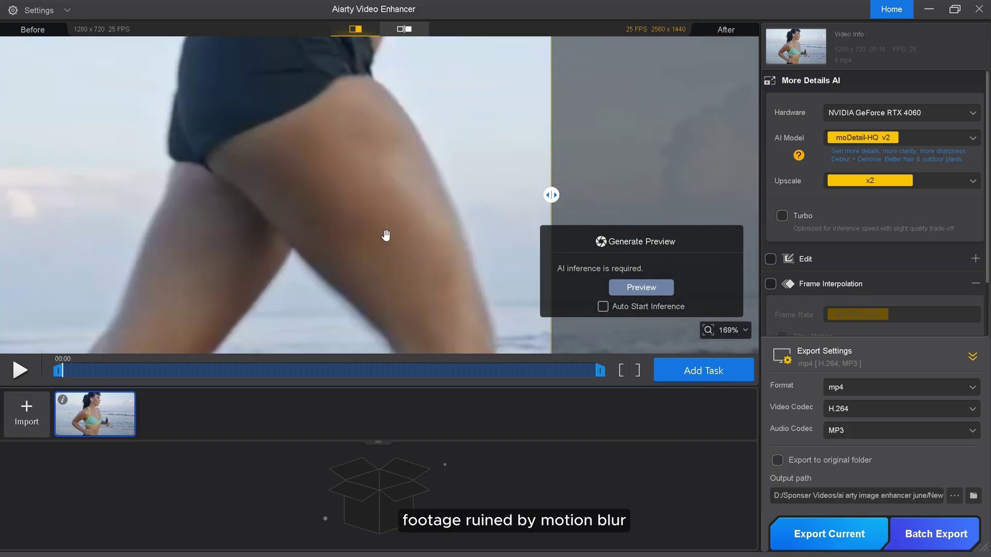
{"action": "scroll", "coordinate": [409, 222], "scroll_direction": "down", "scroll_amount": 4}
{"action": "left_click_drag", "start_coordinate": [60, 374], "coordinate": [227, 385]}
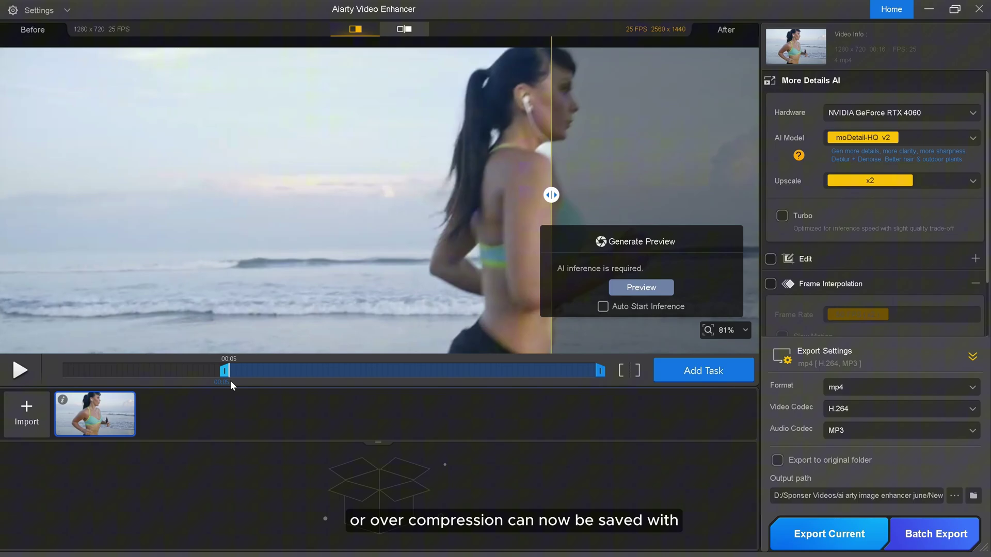
Step: Choose the moDetail-HQ v2 AI model for the running clip and set the upscale to x4
{"action": "left_click", "coordinate": [867, 138]}
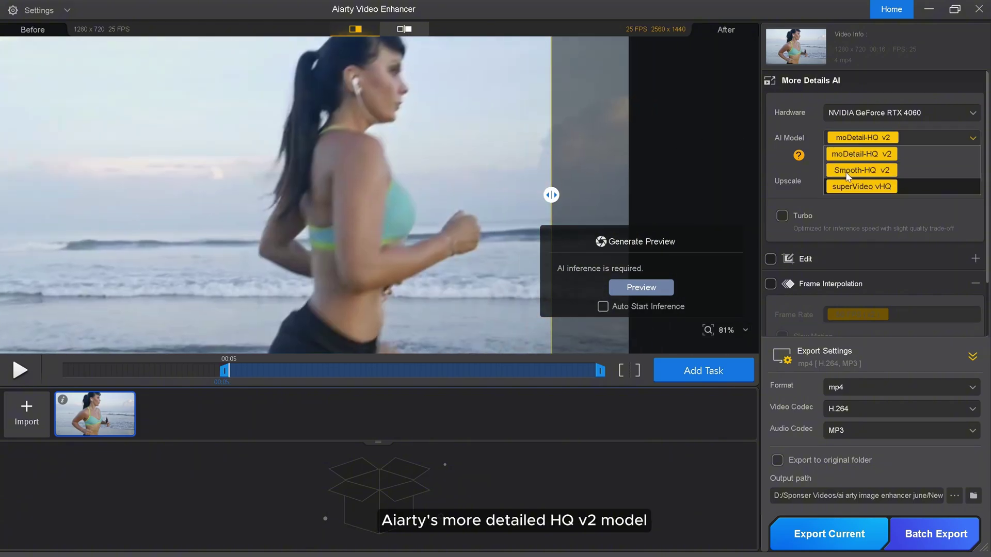
{"action": "left_click", "coordinate": [857, 154]}
{"action": "left_click", "coordinate": [869, 181]}
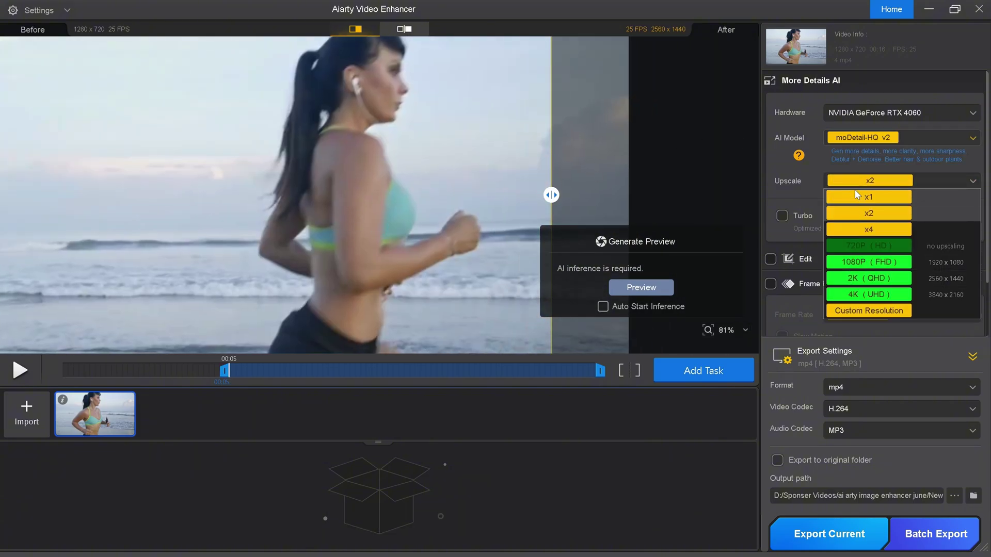
{"action": "left_click", "coordinate": [862, 198]}
Step: Reveal more of the original runner footage, enable Turbo mode and generate the enhancement preview
{"action": "left_click_drag", "start_coordinate": [552, 195], "coordinate": [737, 195]}
{"action": "left_click_drag", "start_coordinate": [710, 154], "coordinate": [527, 199]}
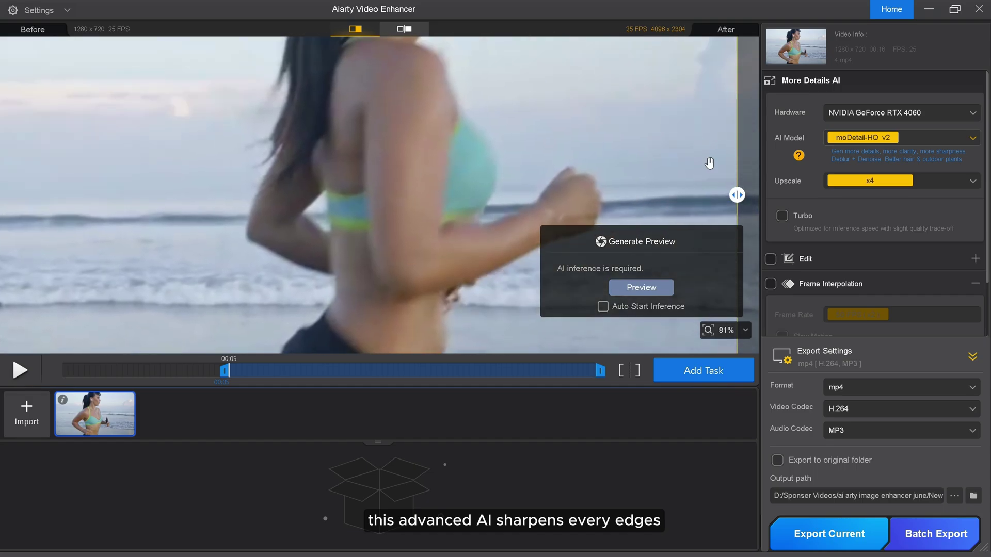
{"action": "left_click", "coordinate": [794, 217]}
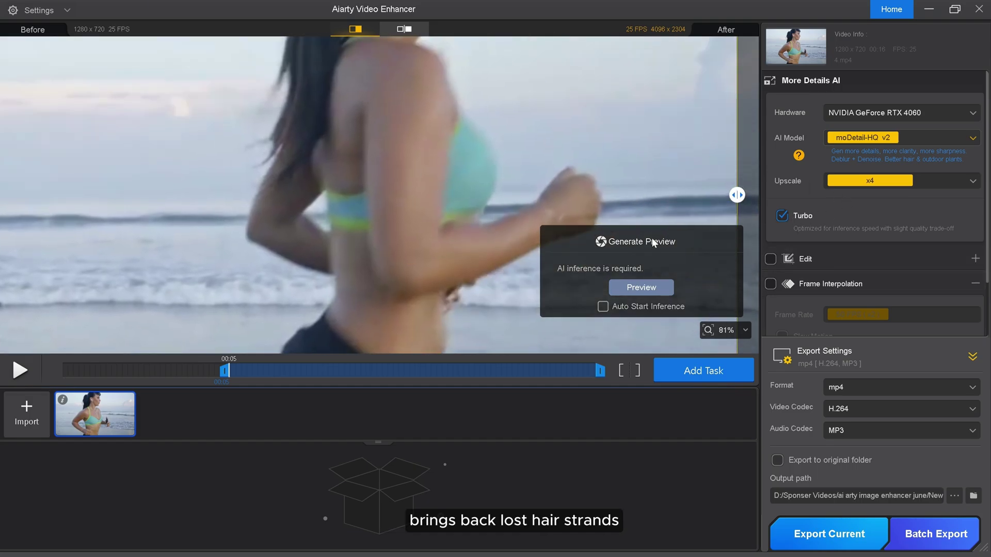
{"action": "left_click", "coordinate": [645, 287]}
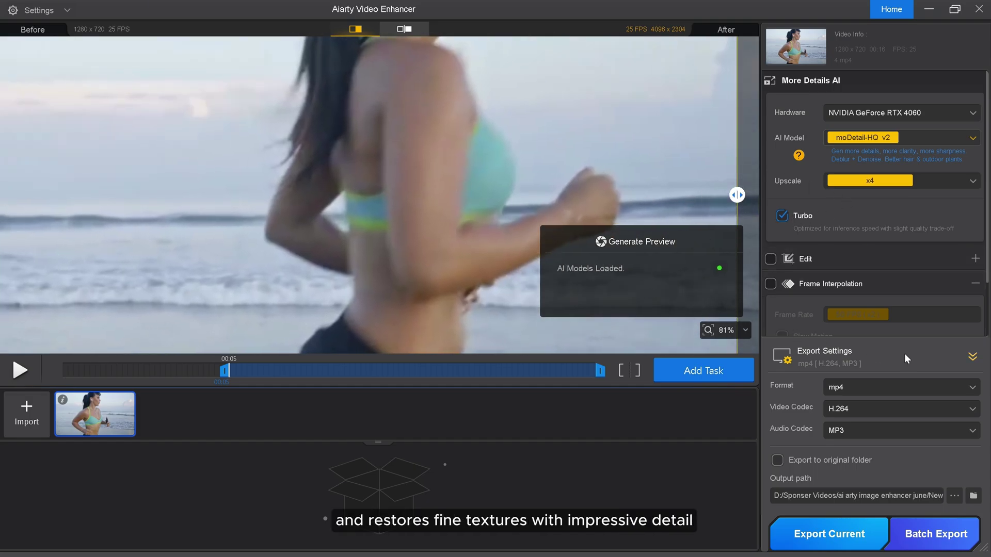
Step: Compare the original and enhanced running woman footage, and move the clip's trim start slightly forward to check another frame
{"action": "left_click", "coordinate": [972, 357]}
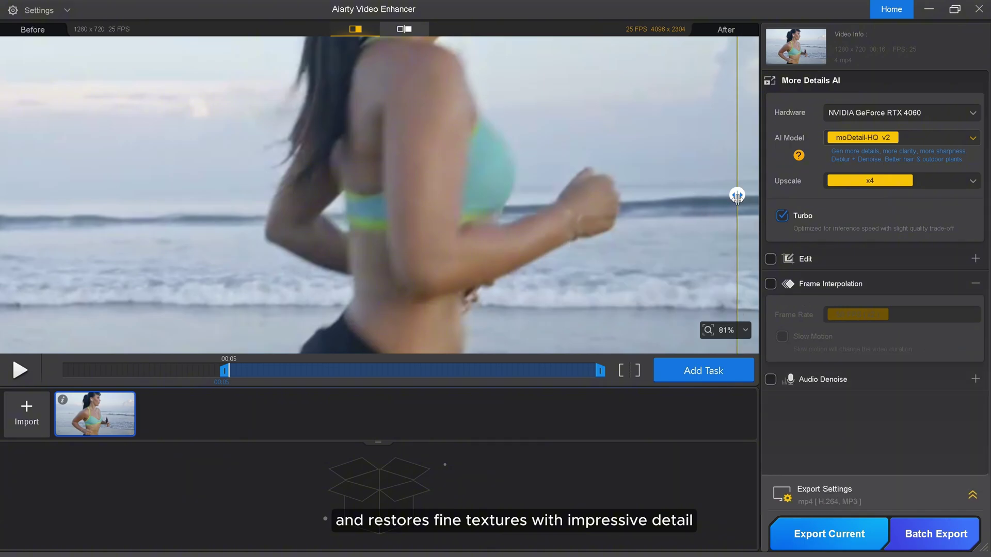
{"action": "left_click_drag", "start_coordinate": [737, 199], "coordinate": [268, 217]}
{"action": "scroll", "coordinate": [500, 190], "scroll_direction": "down", "scroll_amount": 4}
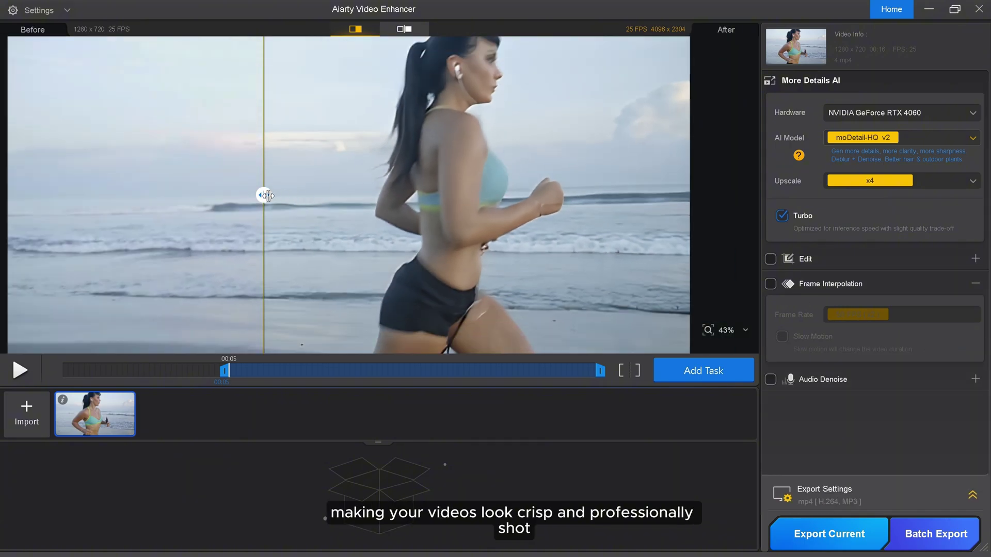
{"action": "mouse_move", "coordinate": [455, 259]}
{"action": "left_mouse_down"}
{"action": "mouse_move", "coordinate": [448, 158]}
{"action": "mouse_move", "coordinate": [447, 274]}
{"action": "left_mouse_up"}
{"action": "scroll", "coordinate": [442, 160], "scroll_direction": "up", "scroll_amount": 3}
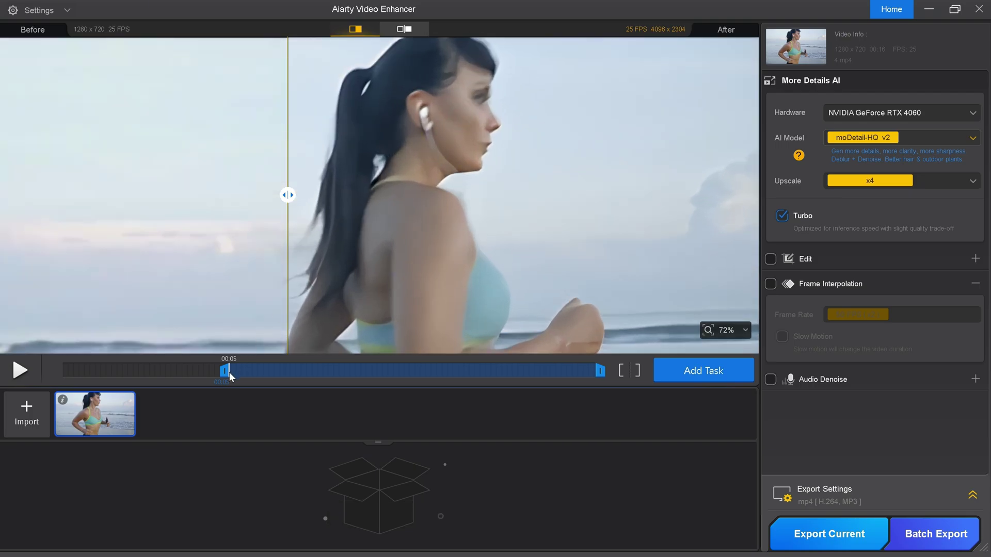
{"action": "left_click_drag", "start_coordinate": [229, 372], "coordinate": [237, 374]}
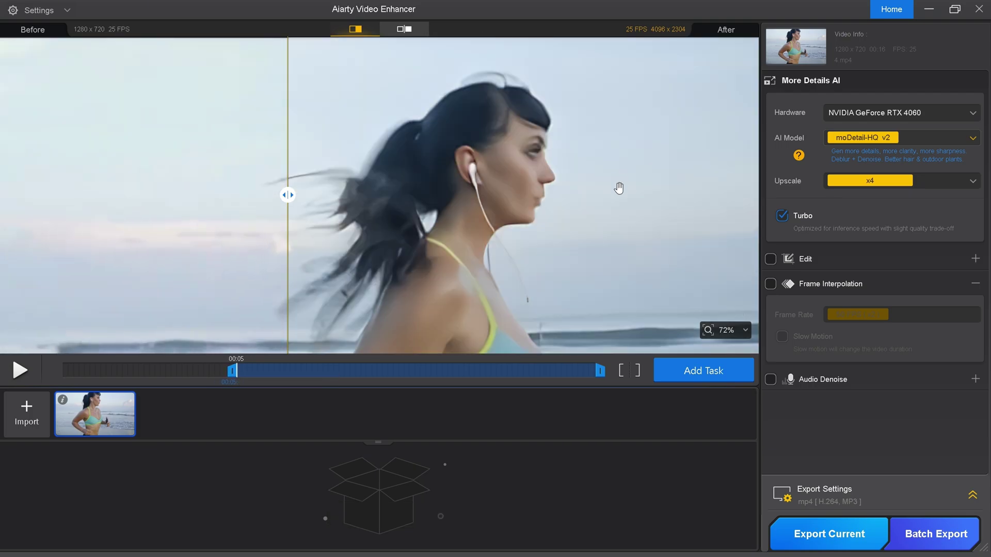
{"action": "left_click_drag", "start_coordinate": [287, 195], "coordinate": [282, 241]}
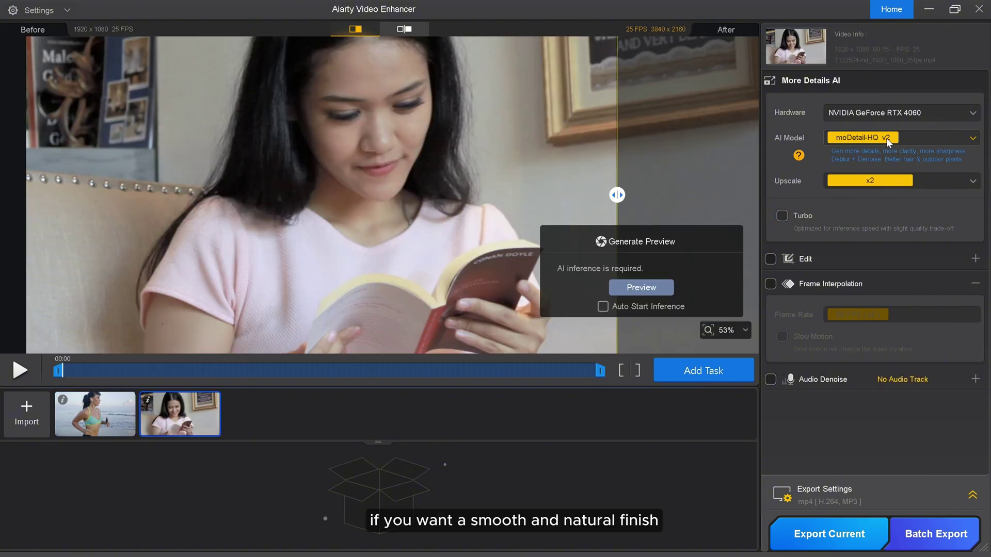
Step: Choose the Smooth-HQ v2 AI model with 4K (UHD) upscaling for the reading woman clip and generate its preview
{"action": "left_click", "coordinate": [887, 138]}
{"action": "left_click", "coordinate": [846, 170]}
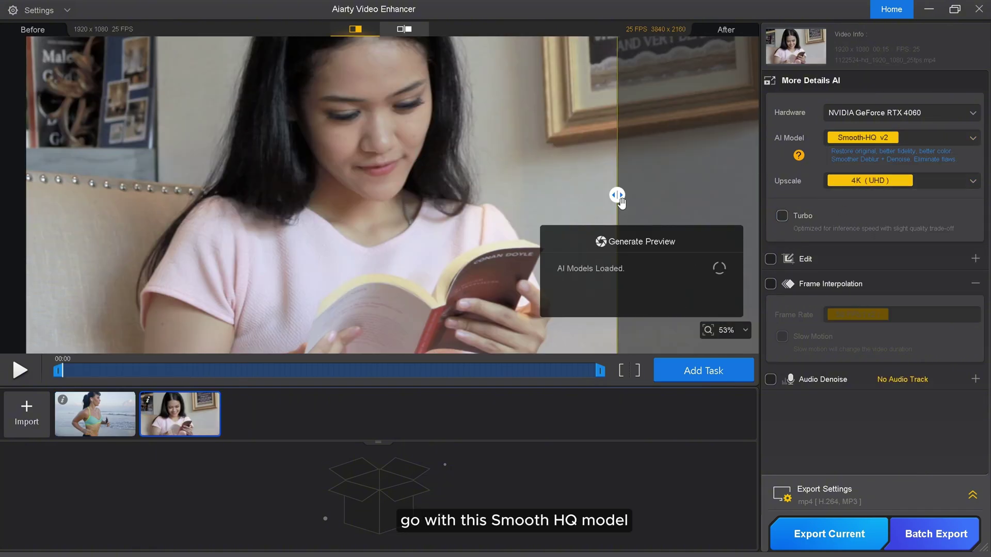
Step: Compare the original and smoothed skin and hair close up on the reading woman's face
{"action": "left_click_drag", "start_coordinate": [618, 195], "coordinate": [705, 221]}
{"action": "scroll", "coordinate": [206, 196], "scroll_direction": "up", "scroll_amount": 4}
{"action": "scroll", "coordinate": [299, 246], "scroll_direction": "up", "scroll_amount": 4}
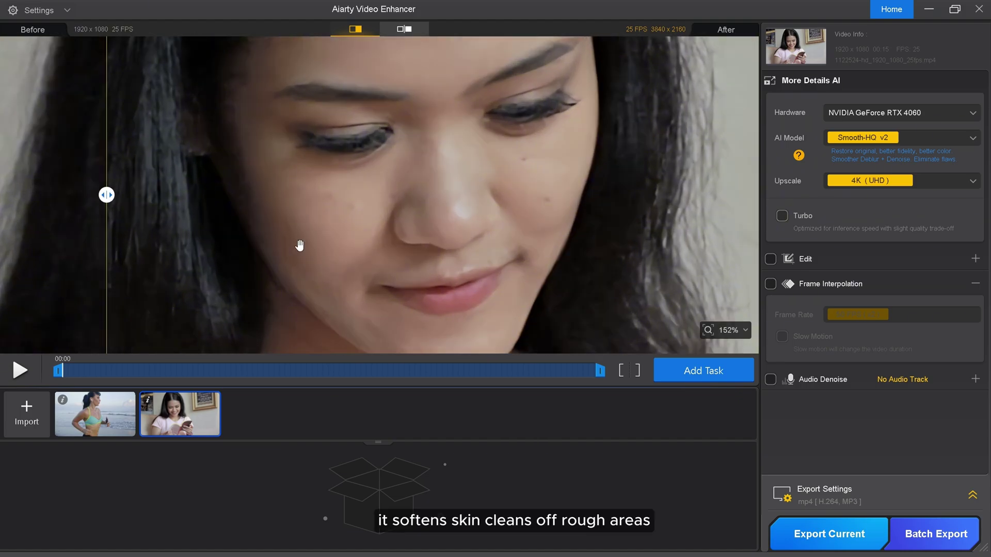
{"action": "left_click_drag", "start_coordinate": [298, 246], "coordinate": [330, 351]}
{"action": "left_click_drag", "start_coordinate": [427, 225], "coordinate": [352, 293]}
{"action": "left_click_drag", "start_coordinate": [110, 198], "coordinate": [151, 199]}
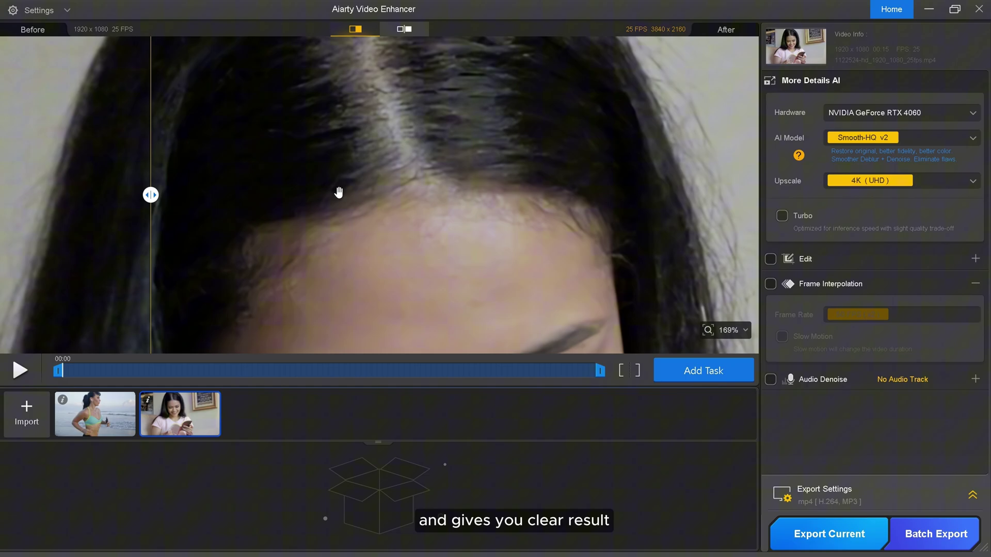
Step: Examine the rest of the reading woman's enhanced frame, including her facial features, hands and the open book
{"action": "scroll", "coordinate": [338, 192], "scroll_direction": "down", "scroll_amount": 4}
{"action": "left_click_drag", "start_coordinate": [542, 330], "coordinate": [396, 78]}
{"action": "scroll", "coordinate": [395, 195], "scroll_direction": "up", "scroll_amount": 5}
{"action": "left_click_drag", "start_coordinate": [152, 203], "coordinate": [148, 227]}
{"action": "left_click_drag", "start_coordinate": [640, 192], "coordinate": [290, 193]}
{"action": "left_click_drag", "start_coordinate": [620, 68], "coordinate": [263, 210]}
{"action": "left_click_drag", "start_coordinate": [148, 202], "coordinate": [54, 200]}
{"action": "scroll", "coordinate": [480, 199], "scroll_direction": "down", "scroll_amount": 11}
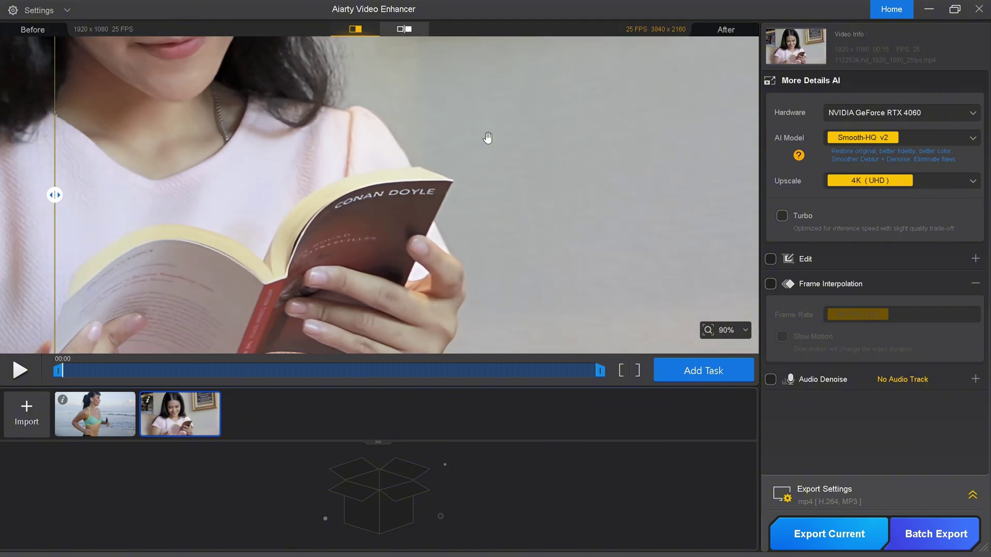
{"action": "left_click_drag", "start_coordinate": [482, 62], "coordinate": [506, 257]}
{"action": "left_click_drag", "start_coordinate": [401, 273], "coordinate": [485, 218]}
{"action": "scroll", "coordinate": [484, 219], "scroll_direction": "down", "scroll_amount": 2}
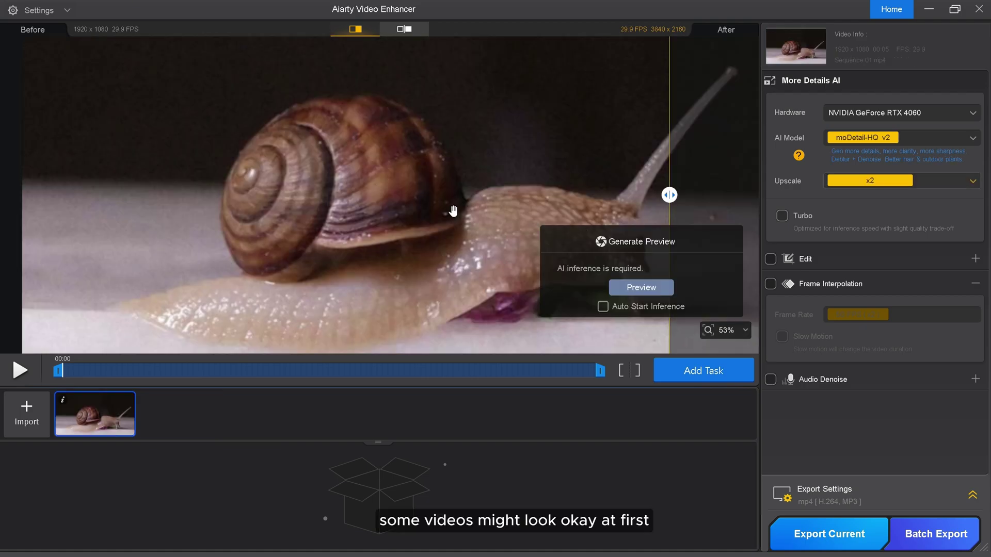
Step: Inspect the original snail clip's shell and body texture up close for missing fine detail
{"action": "scroll", "coordinate": [354, 256], "scroll_direction": "up", "scroll_amount": 5}
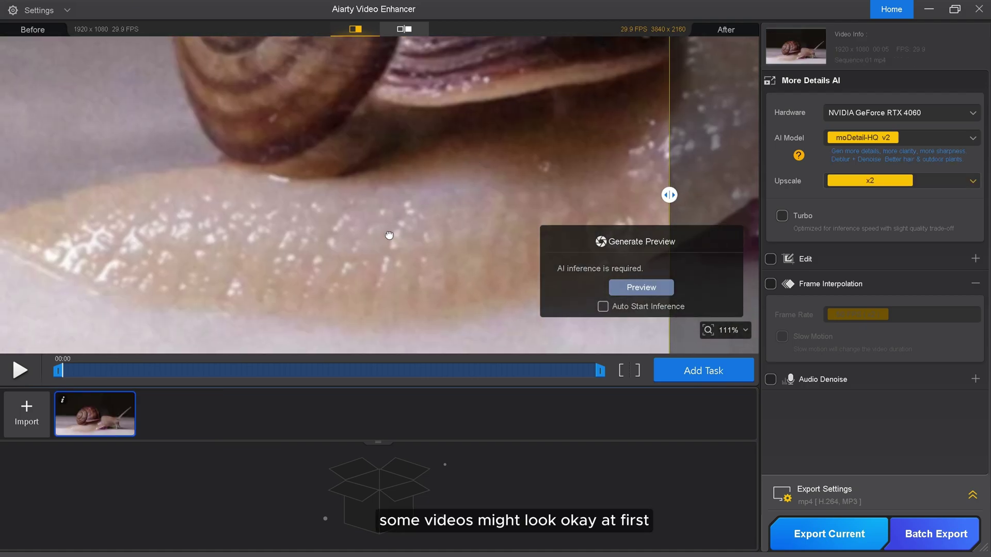
{"action": "left_click_drag", "start_coordinate": [389, 235], "coordinate": [104, 247]}
{"action": "left_click_drag", "start_coordinate": [385, 199], "coordinate": [239, 244]}
{"action": "left_click_drag", "start_coordinate": [316, 261], "coordinate": [382, 210]}
{"action": "scroll", "coordinate": [381, 210], "scroll_direction": "down", "scroll_amount": 6}
{"action": "left_click_drag", "start_coordinate": [310, 212], "coordinate": [427, 258]}
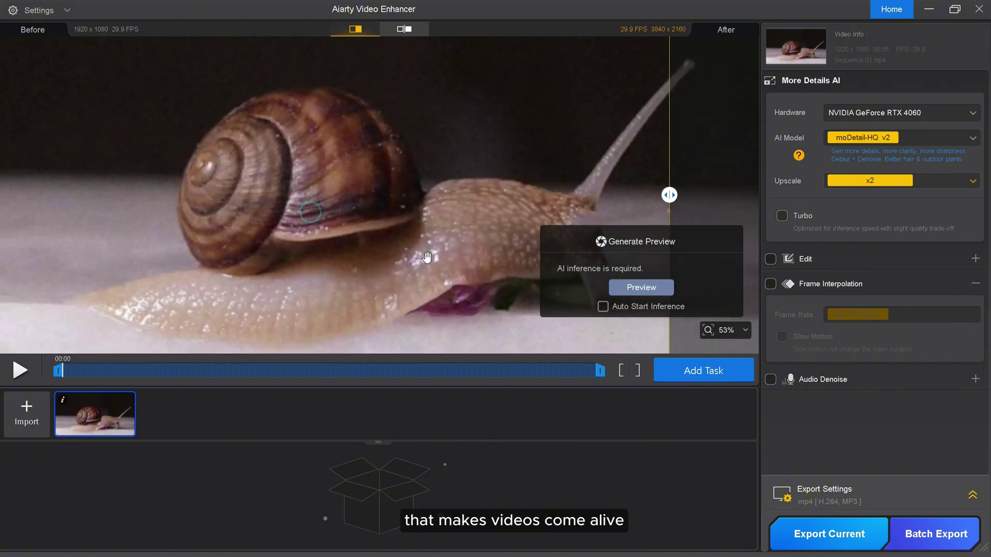
Step: Use the moDetail-HQ v2 model with 4K (UHD) upscaling on the snail clip and generate its preview
{"action": "left_click", "coordinate": [883, 140]}
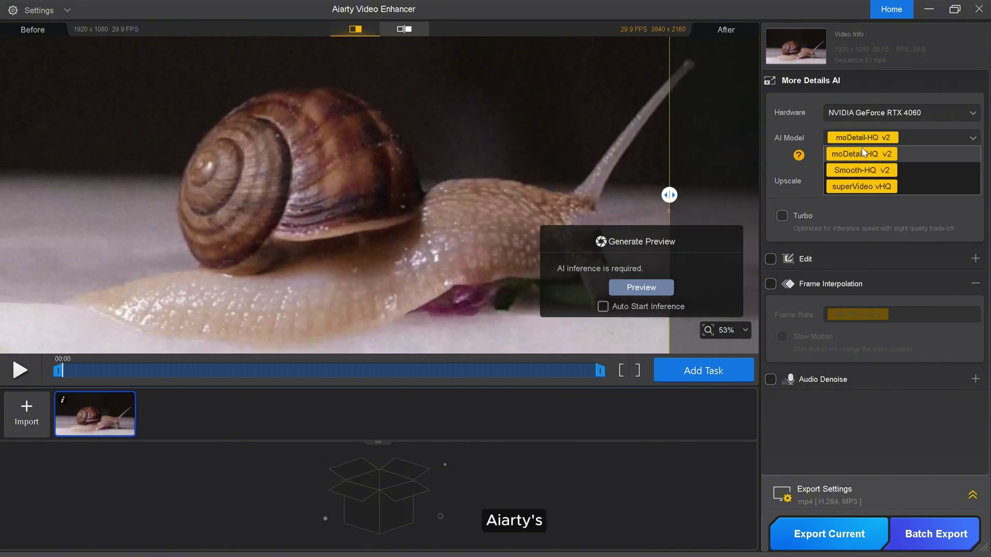
{"action": "left_click", "coordinate": [862, 152]}
{"action": "left_click", "coordinate": [869, 184]}
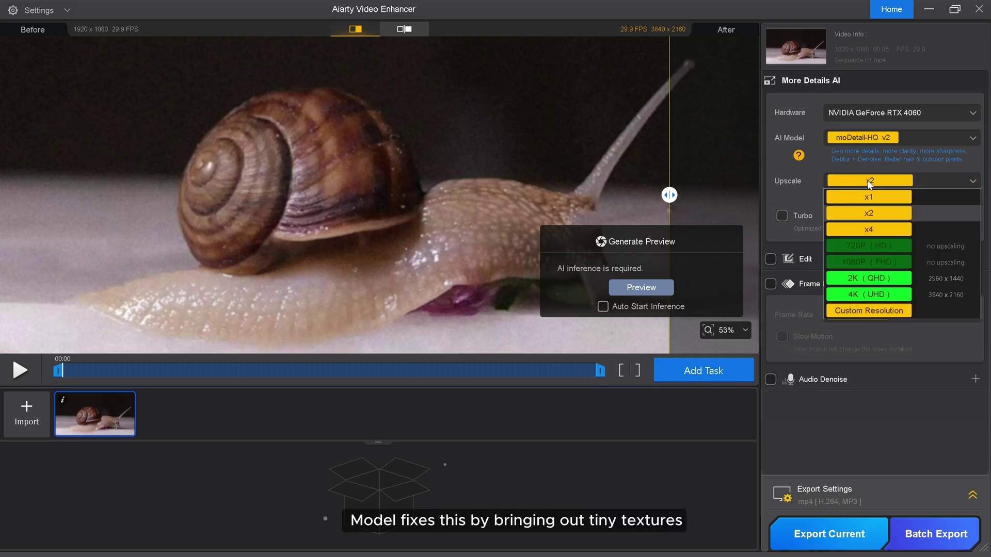
{"action": "left_click", "coordinate": [867, 294]}
{"action": "left_click", "coordinate": [641, 287]}
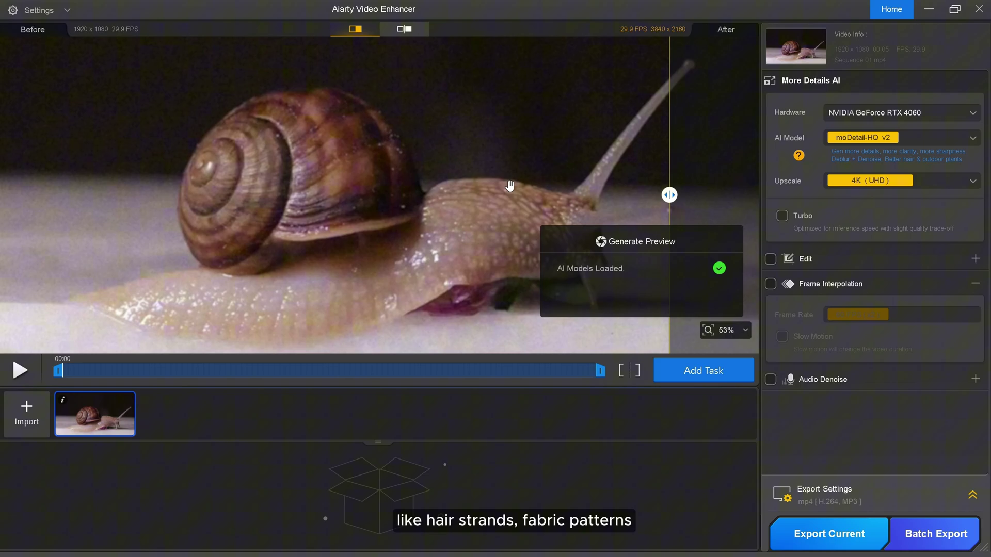
Step: Compare the snail's original and enhanced skin and shell textures across the frame at several magnifications
{"action": "left_click_drag", "start_coordinate": [669, 196], "coordinate": [432, 201]}
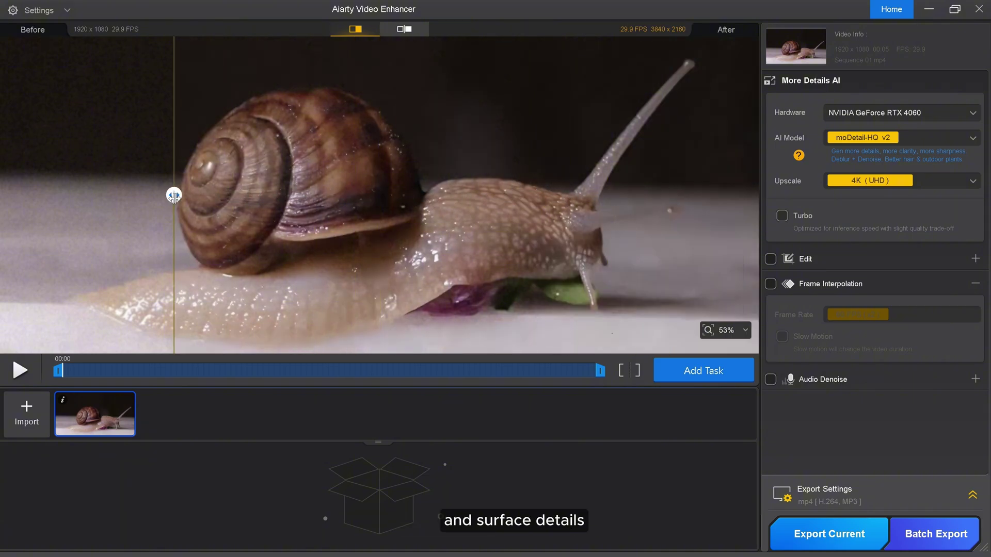
{"action": "scroll", "coordinate": [252, 195], "scroll_direction": "up", "scroll_amount": 5}
{"action": "left_click_drag", "start_coordinate": [176, 201], "coordinate": [727, 227]}
{"action": "left_click_drag", "start_coordinate": [736, 233], "coordinate": [308, 178]}
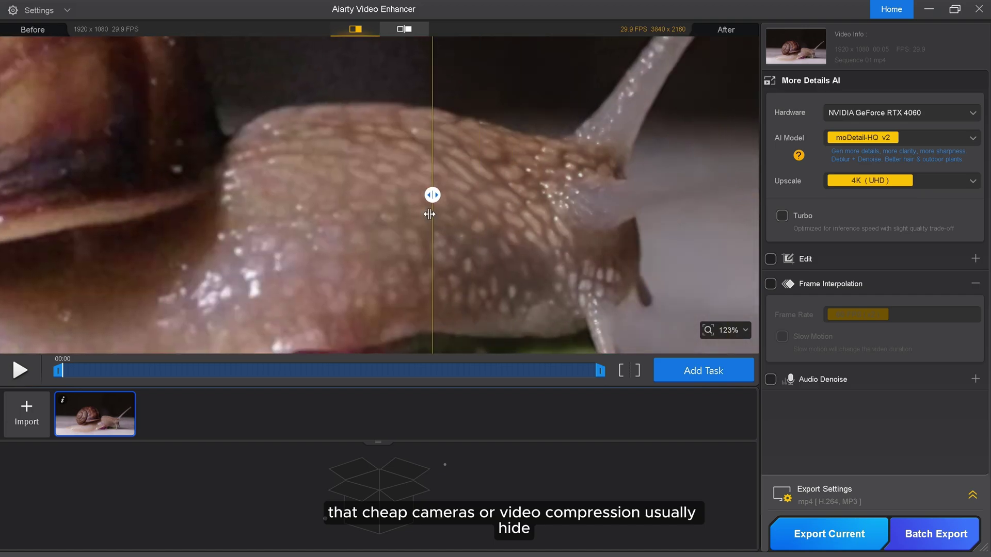
{"action": "left_click_drag", "start_coordinate": [429, 214], "coordinate": [133, 195]}
{"action": "scroll", "coordinate": [532, 162], "scroll_direction": "down", "scroll_amount": 3}
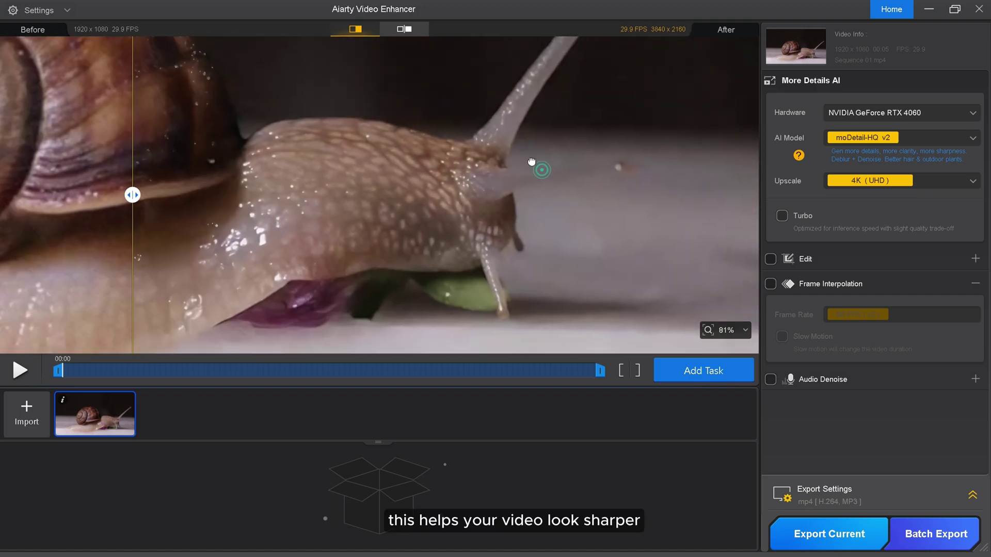
{"action": "left_click_drag", "start_coordinate": [532, 162], "coordinate": [569, 73]}
{"action": "scroll", "coordinate": [233, 255], "scroll_direction": "up", "scroll_amount": 3}
{"action": "left_click_drag", "start_coordinate": [134, 195], "coordinate": [1, 217]}
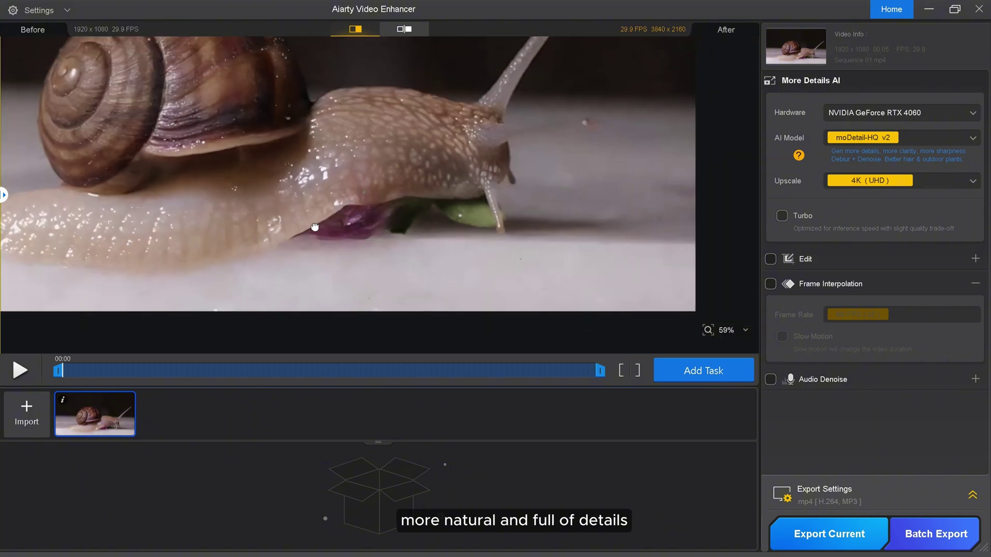
{"action": "scroll", "coordinate": [608, 259], "scroll_direction": "up", "scroll_amount": 3}
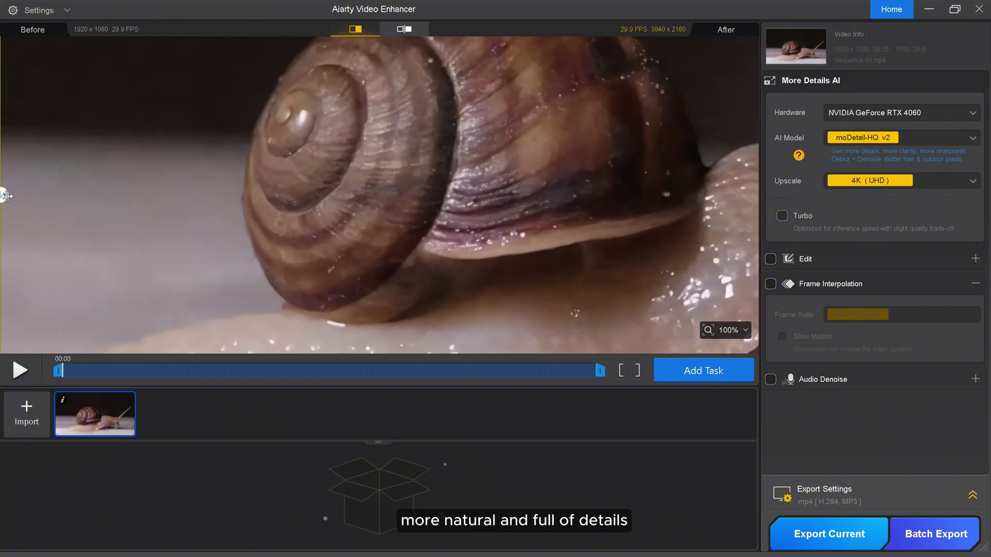
{"action": "left_click_drag", "start_coordinate": [7, 196], "coordinate": [31, 197]}
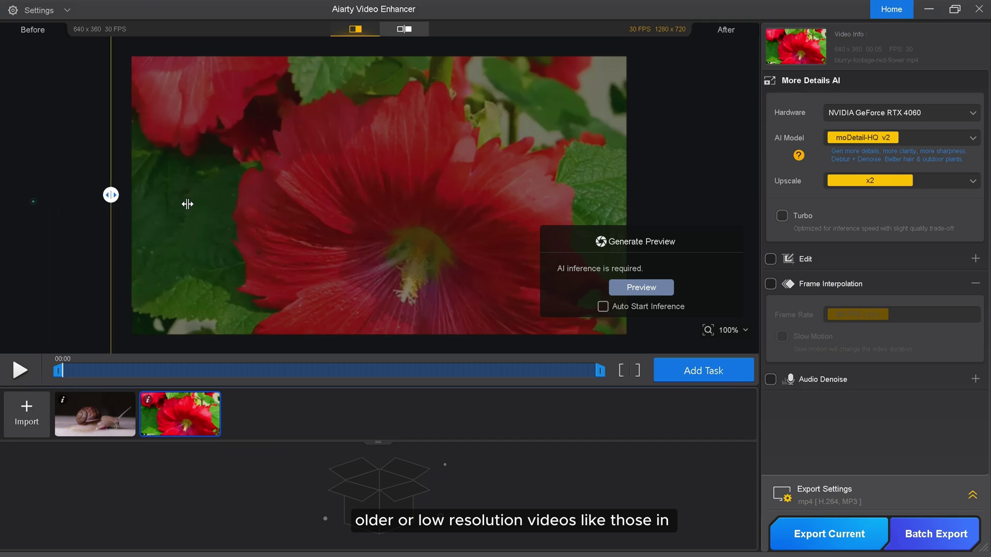
Step: Use the moDetail-HQ v2 model on the blurry red flower clip and set its upscale to 4K (UHD)
{"action": "left_click_drag", "start_coordinate": [187, 203], "coordinate": [679, 196]}
{"action": "scroll", "coordinate": [446, 254], "scroll_direction": "up", "scroll_amount": 5}
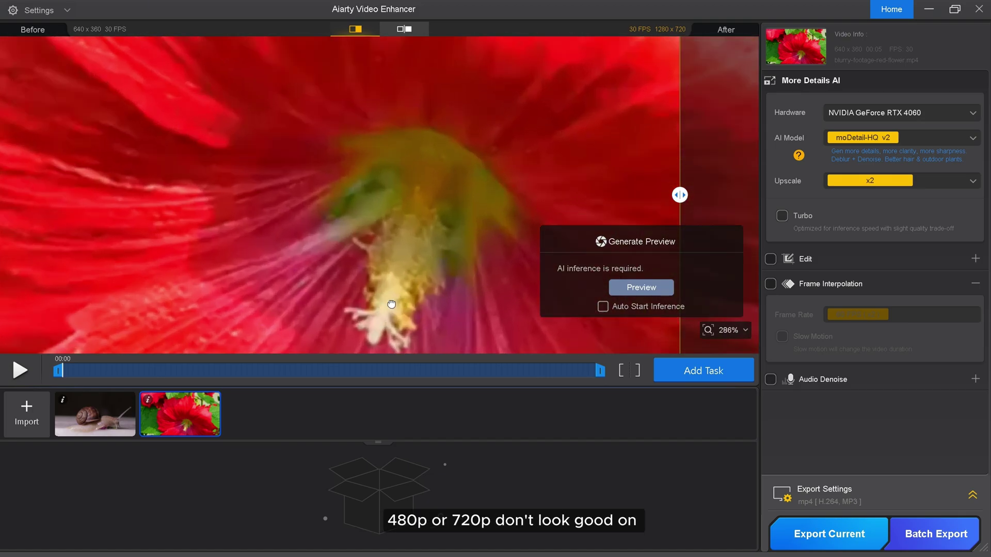
{"action": "left_click_drag", "start_coordinate": [392, 305], "coordinate": [386, 281]}
{"action": "left_click", "coordinate": [867, 138]}
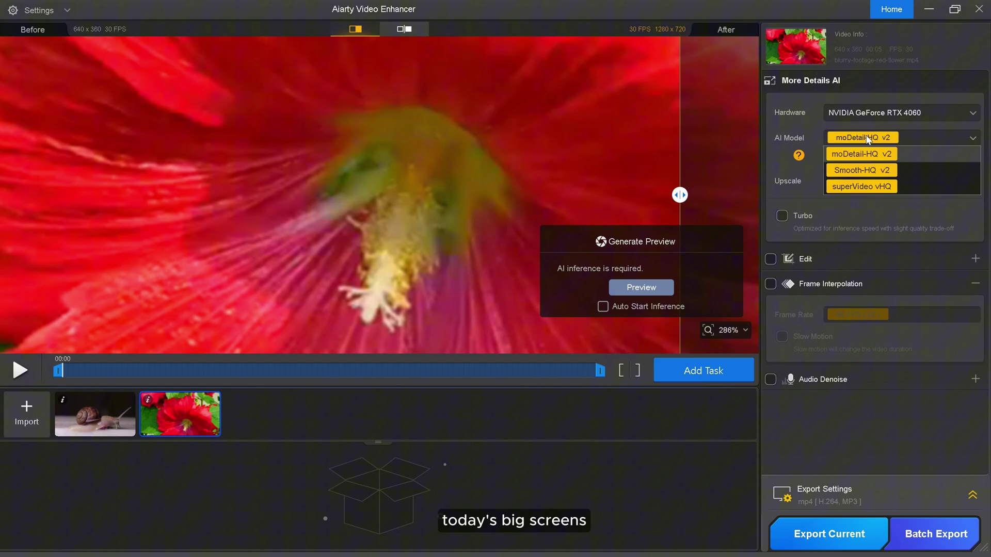
{"action": "left_click", "coordinate": [863, 153]}
{"action": "left_click", "coordinate": [866, 179]}
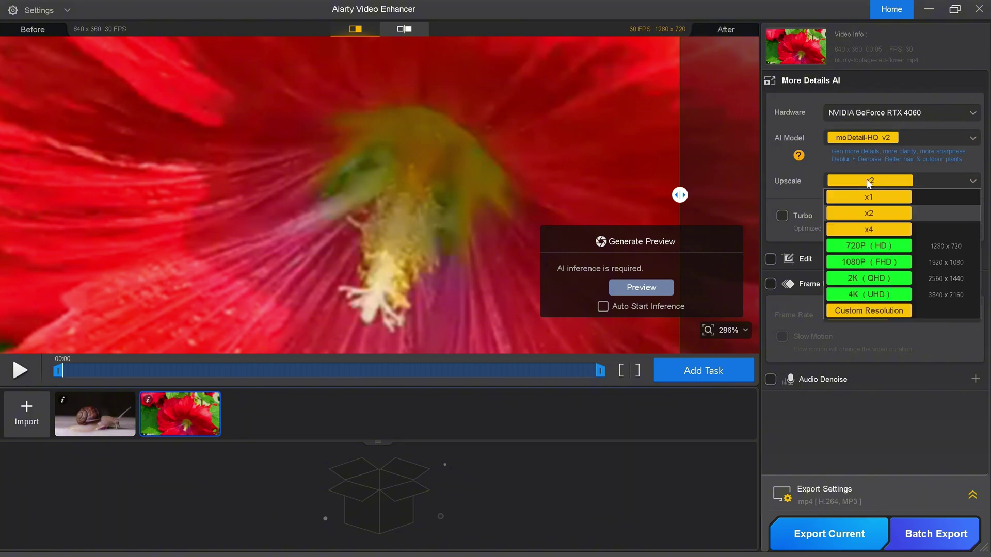
{"action": "left_click", "coordinate": [847, 296]}
Step: Bring the whole red flower frame into view and generate its enhancement preview
{"action": "scroll", "coordinate": [350, 177], "scroll_direction": "down", "scroll_amount": 10}
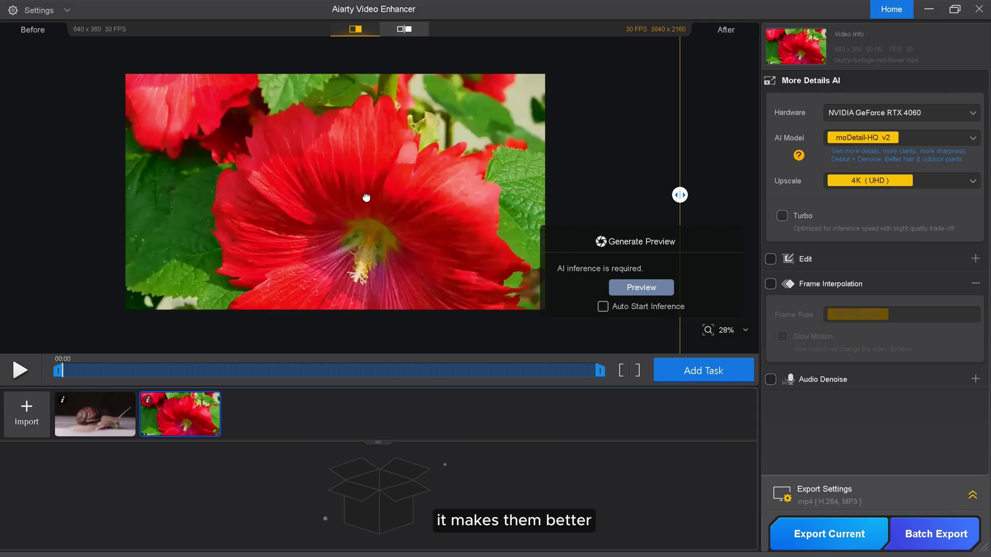
{"action": "left_click_drag", "start_coordinate": [367, 197], "coordinate": [407, 231]}
{"action": "scroll", "coordinate": [407, 217], "scroll_direction": "up", "scroll_amount": 1}
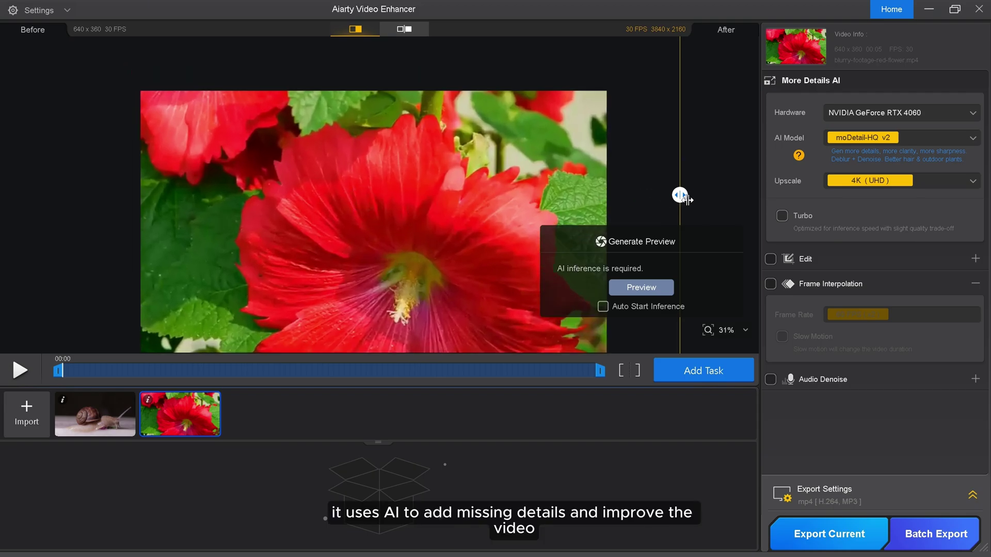
{"action": "left_click", "coordinate": [645, 282]}
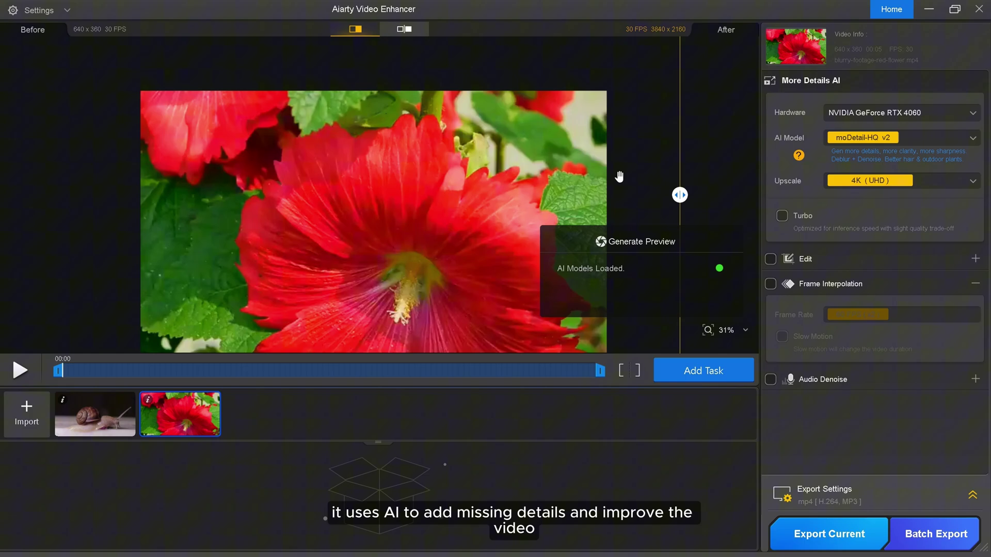
Step: Compare the red flower's original and upscaled petals, stamen and leaves across the frame
{"action": "scroll", "coordinate": [469, 201], "scroll_direction": "up", "scroll_amount": 1}
{"action": "left_click_drag", "start_coordinate": [452, 211], "coordinate": [481, 177]}
{"action": "scroll", "coordinate": [481, 177], "scroll_direction": "down", "scroll_amount": 1}
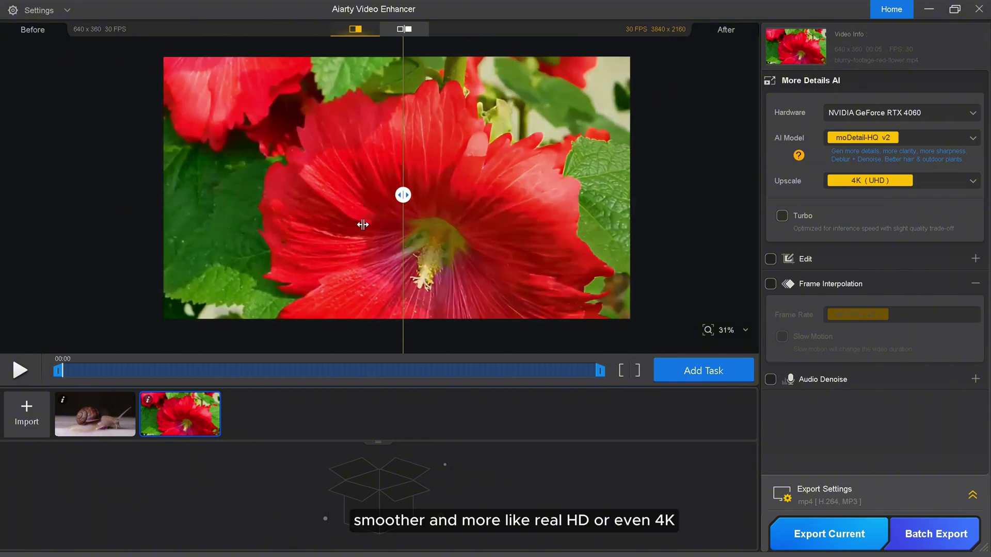
{"action": "scroll", "coordinate": [485, 265], "scroll_direction": "up", "scroll_amount": 4}
{"action": "left_click_drag", "start_coordinate": [46, 195], "coordinate": [802, 249]}
{"action": "left_click_drag", "start_coordinate": [375, 253], "coordinate": [2, 253]}
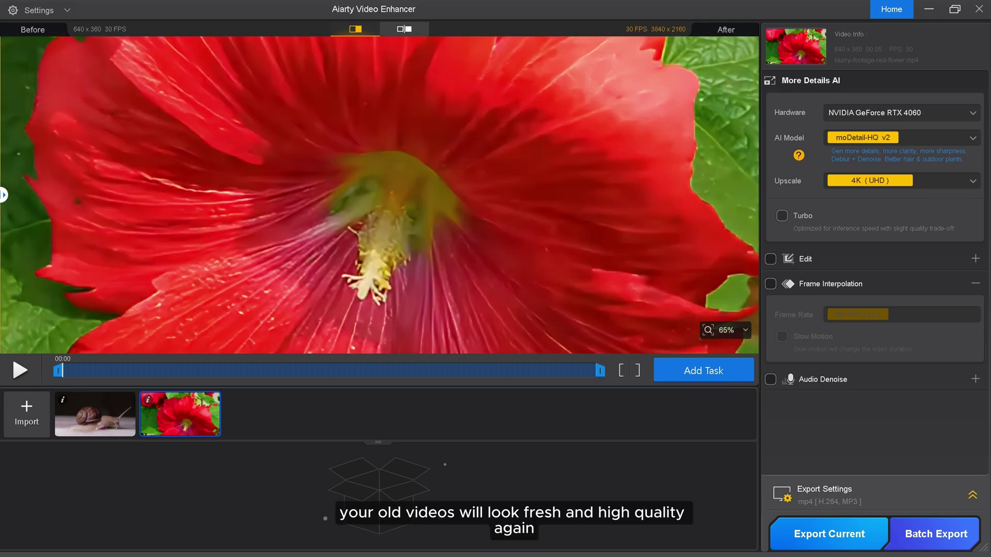
{"action": "left_click_drag", "start_coordinate": [224, 231], "coordinate": [210, 197]}
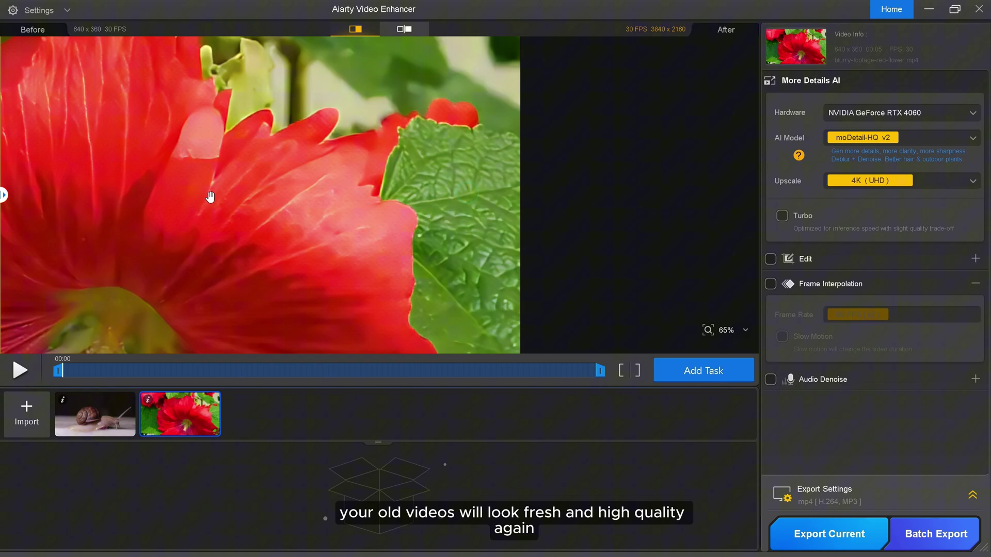
{"action": "left_click_drag", "start_coordinate": [6, 197], "coordinate": [720, 225]}
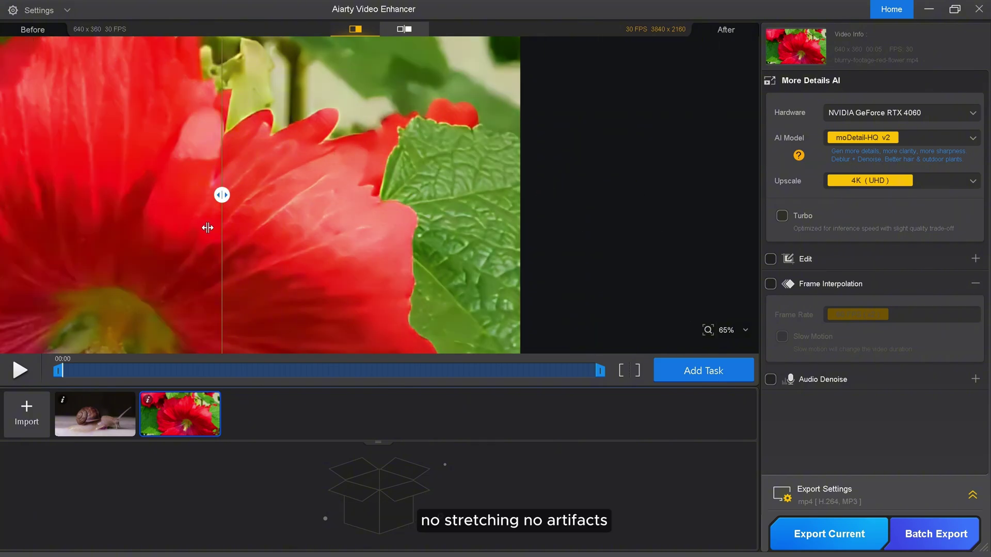
{"action": "scroll", "coordinate": [491, 222], "scroll_direction": "down", "scroll_amount": 4}
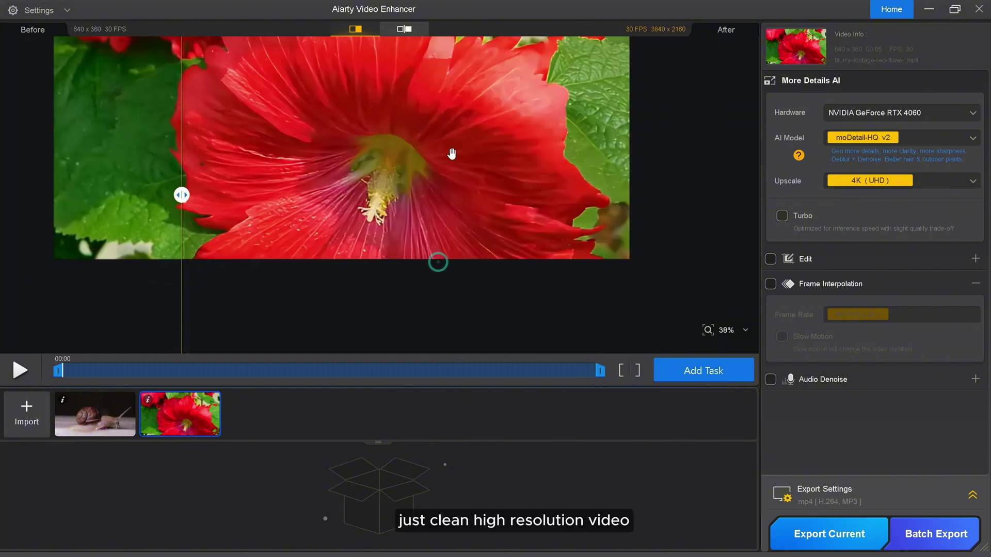
{"action": "left_click_drag", "start_coordinate": [83, 208], "coordinate": [69, 210]}
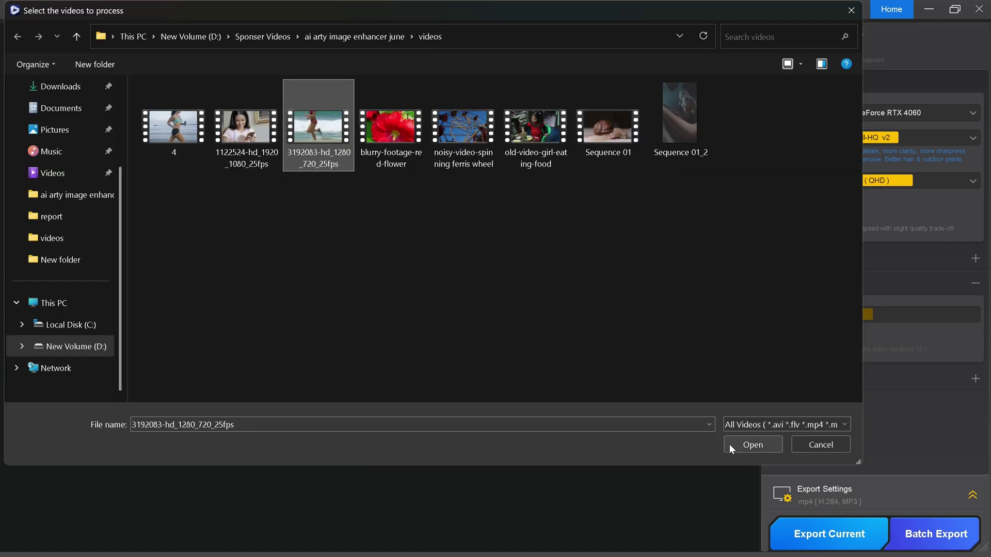
Step: Import the 3192083-hd_1280_720_25fps video and show its whole frame in the viewer
{"action": "left_click", "coordinate": [742, 443]}
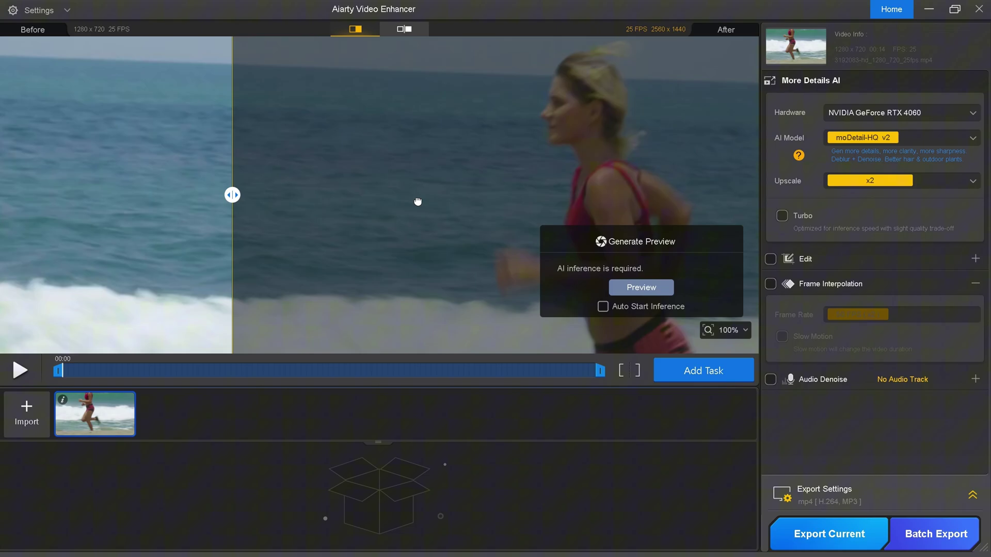
{"action": "scroll", "coordinate": [418, 201], "scroll_direction": "down", "scroll_amount": 5}
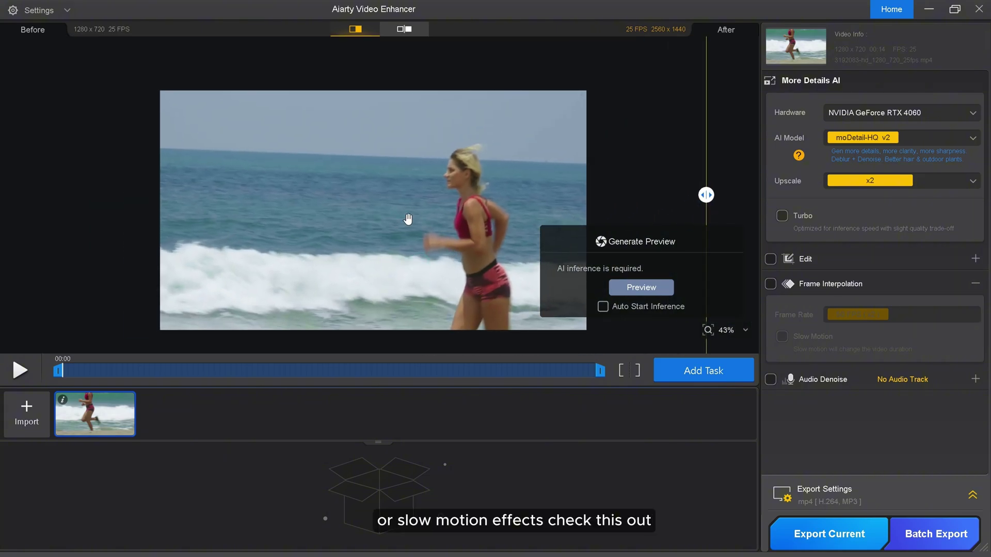
Step: Keep the moDetail-HQ v2 model for the beach running clip and set its upscale to 4K (UHD)
{"action": "left_click", "coordinate": [862, 137]}
{"action": "left_click", "coordinate": [862, 182]}
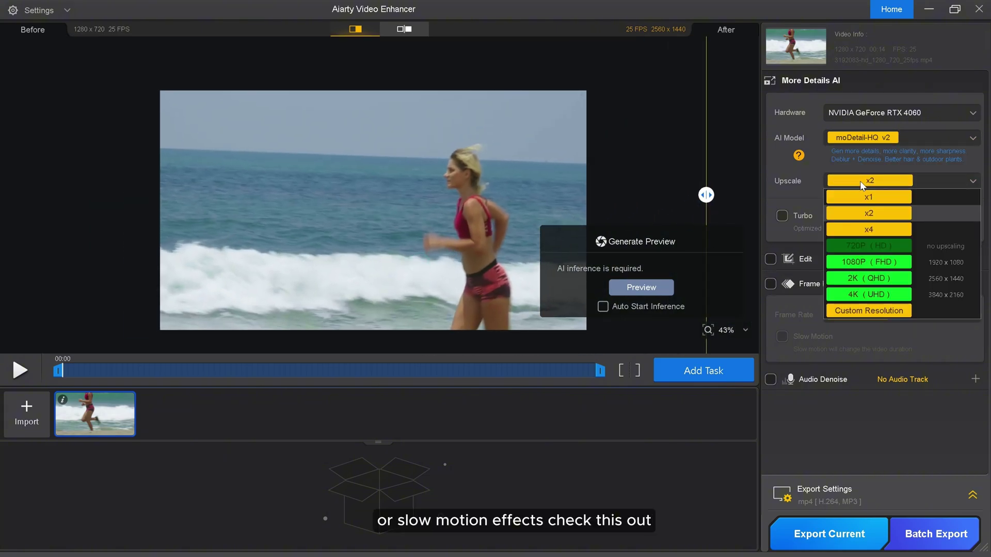
{"action": "left_click", "coordinate": [861, 294]}
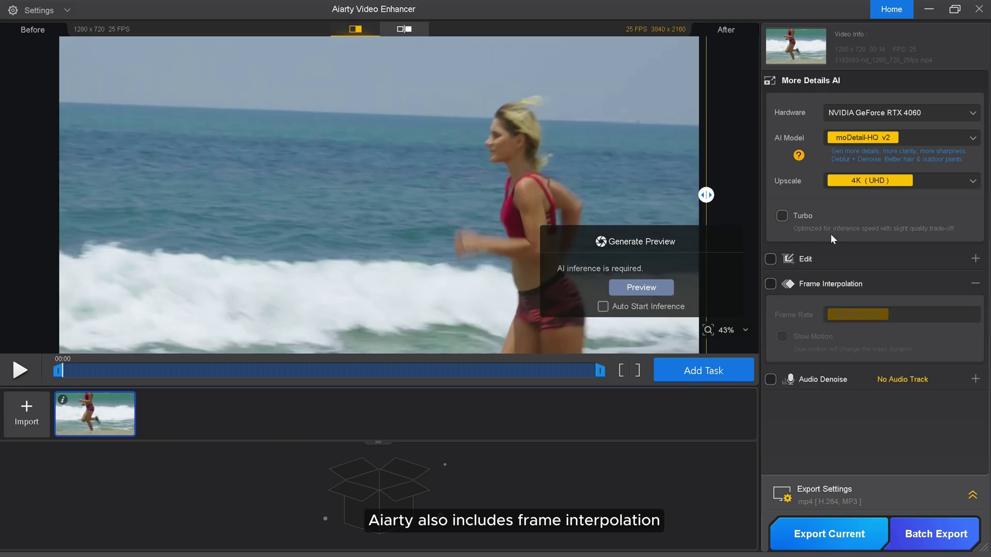
Step: Enable frame interpolation for the running clip, choose 120 FPS and turn on Slow Motion at 1/2 SM speed
{"action": "left_click", "coordinate": [770, 284]}
{"action": "left_click", "coordinate": [857, 314]}
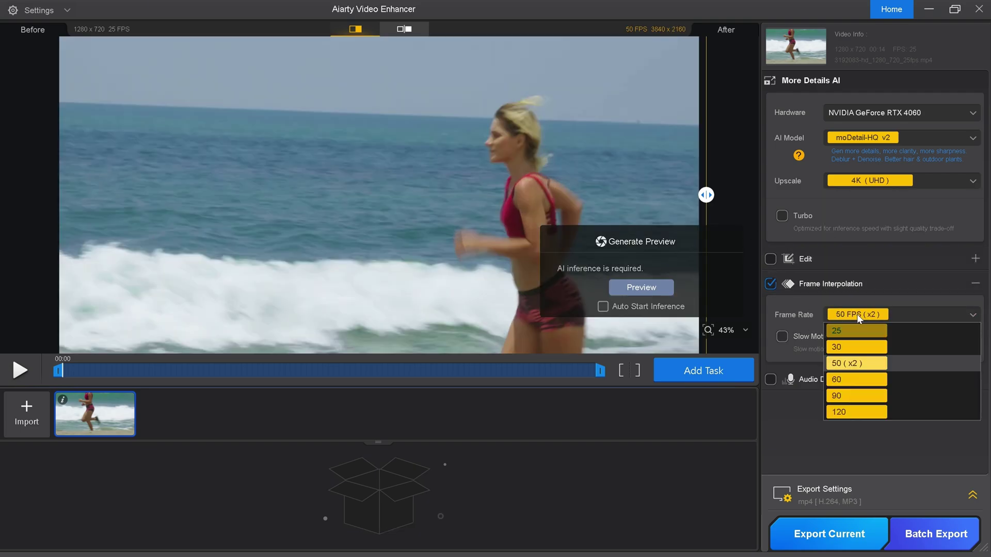
{"action": "left_click", "coordinate": [839, 412]}
{"action": "left_click", "coordinate": [783, 337]}
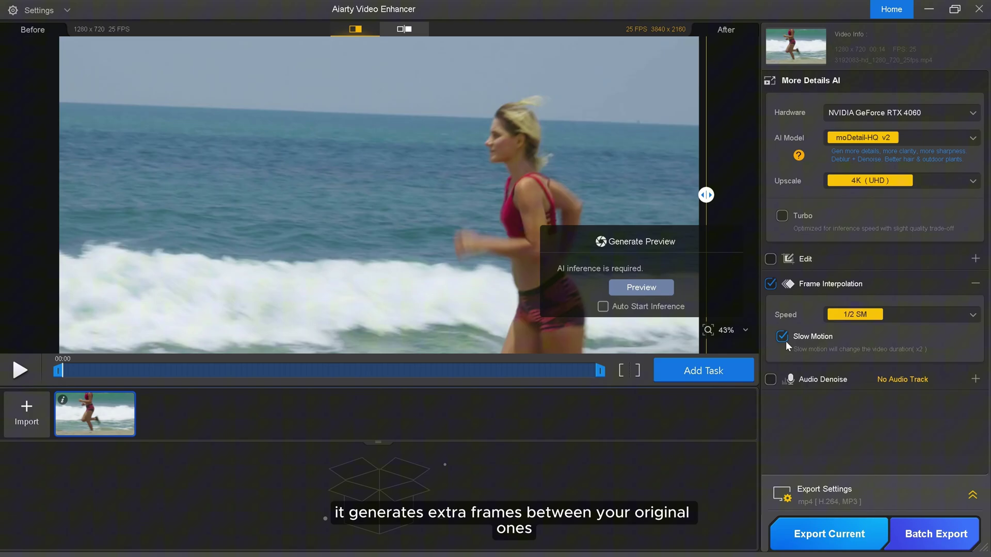
Step: Generate enhancement previews of the runner at the clip's first frame and at a start point slightly further in, inspecting her up close
{"action": "left_click", "coordinate": [627, 290]}
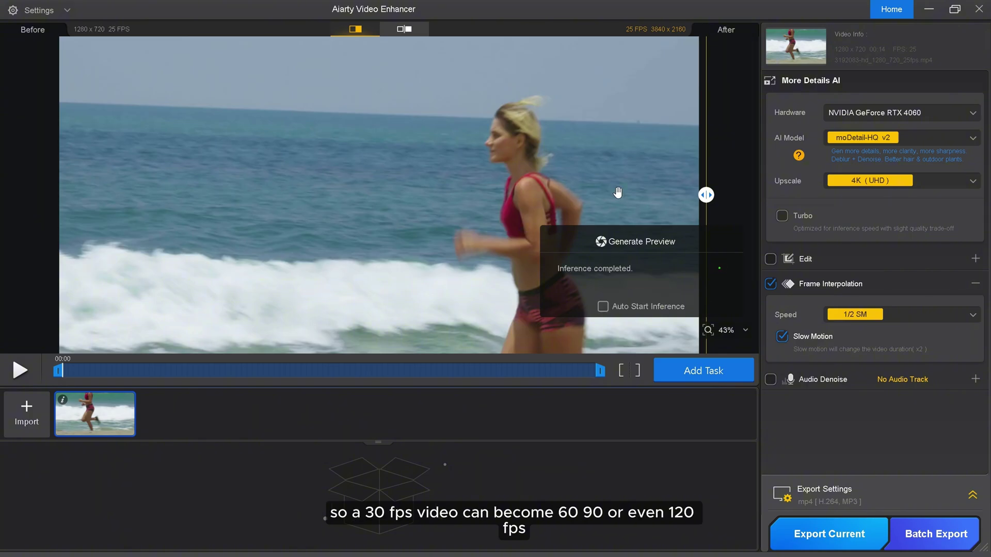
{"action": "scroll", "coordinate": [504, 172], "scroll_direction": "up", "scroll_amount": 3}
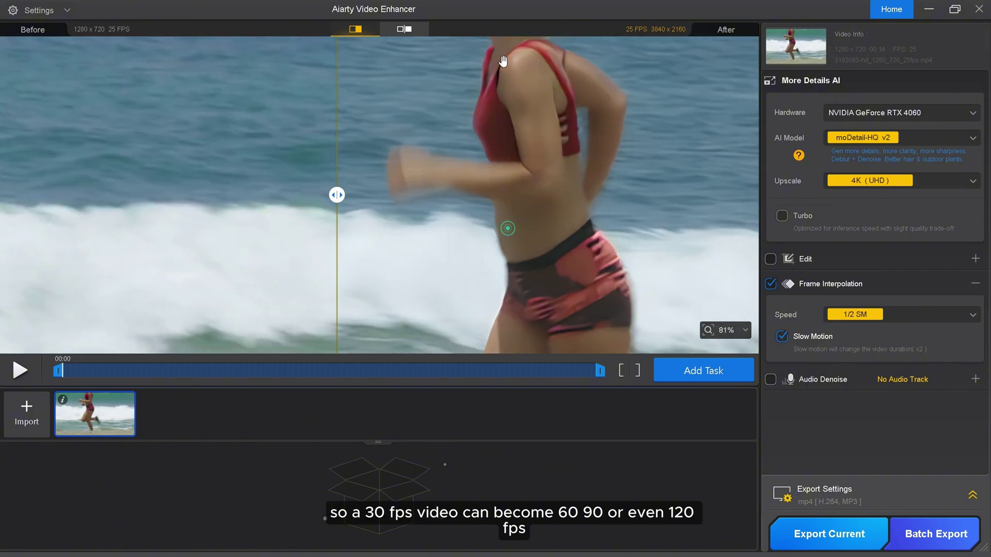
{"action": "left_click_drag", "start_coordinate": [58, 371], "coordinate": [74, 370]}
{"action": "scroll", "coordinate": [358, 228], "scroll_direction": "down", "scroll_amount": 4}
{"action": "scroll", "coordinate": [298, 188], "scroll_direction": "up", "scroll_amount": 1}
{"action": "left_click", "coordinate": [623, 290]}
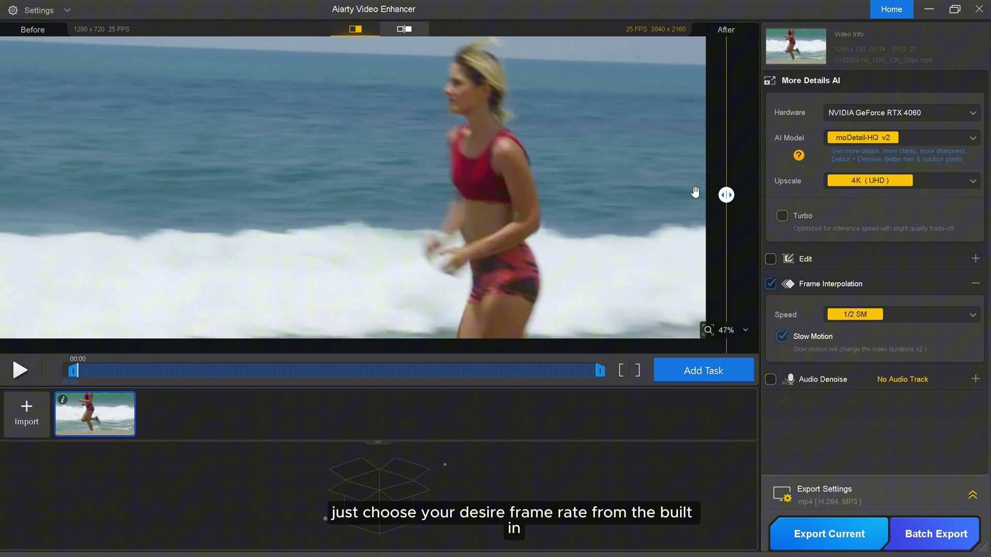
Step: Trim the running clip's start to 00:01 and generate the enhancement preview of that frame
{"action": "scroll", "coordinate": [309, 217], "scroll_direction": "down", "scroll_amount": 2}
{"action": "left_click_drag", "start_coordinate": [74, 371], "coordinate": [114, 370]}
{"action": "left_click_drag", "start_coordinate": [241, 292], "coordinate": [216, 335]}
{"action": "left_click", "coordinate": [618, 290]}
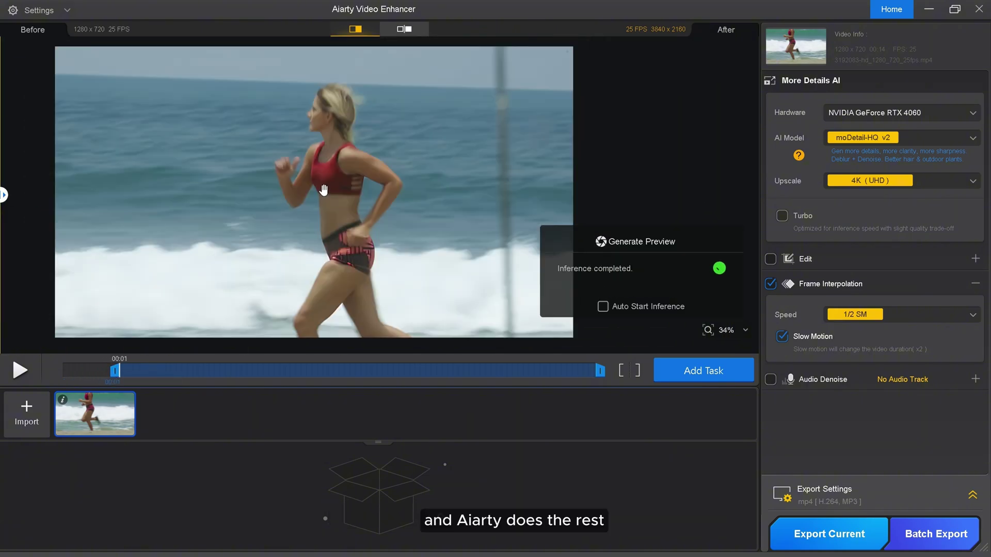
Step: Compare the original and enhanced runner's face, arms and clothing up close across the frame
{"action": "scroll", "coordinate": [324, 190], "scroll_direction": "up", "scroll_amount": 5}
{"action": "left_click_drag", "start_coordinate": [6, 196], "coordinate": [542, 215]}
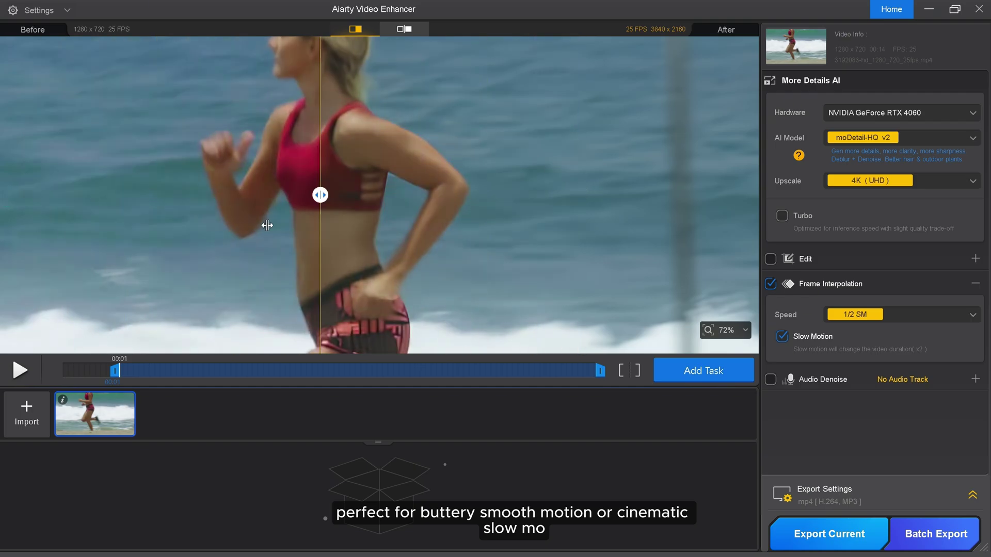
{"action": "left_click_drag", "start_coordinate": [267, 225], "coordinate": [118, 226]}
{"action": "scroll", "coordinate": [638, 299], "scroll_direction": "down", "scroll_amount": 5}
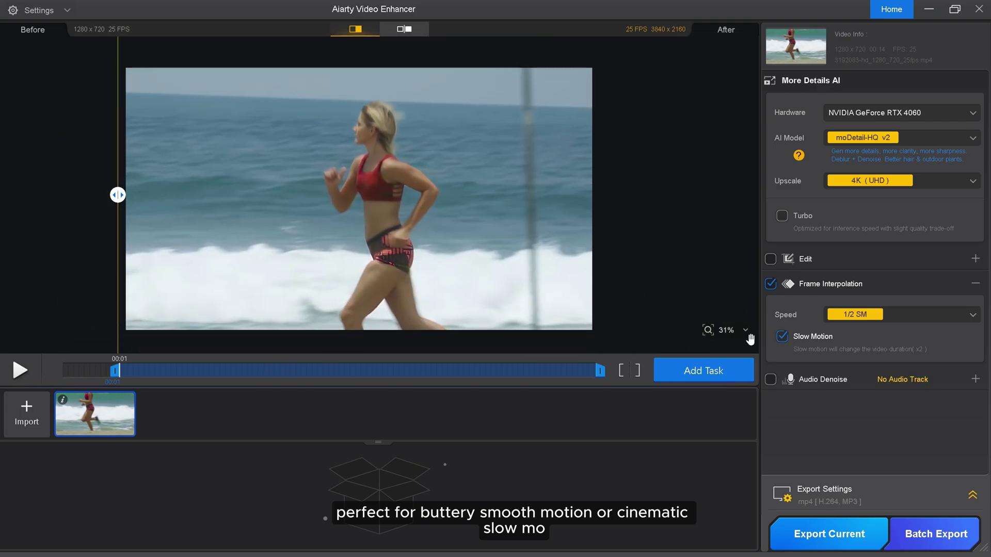
Step: Keep the slow-motion speed at 1/2 SM and export the current running clip
{"action": "left_click", "coordinate": [871, 317]}
{"action": "left_click", "coordinate": [872, 317]}
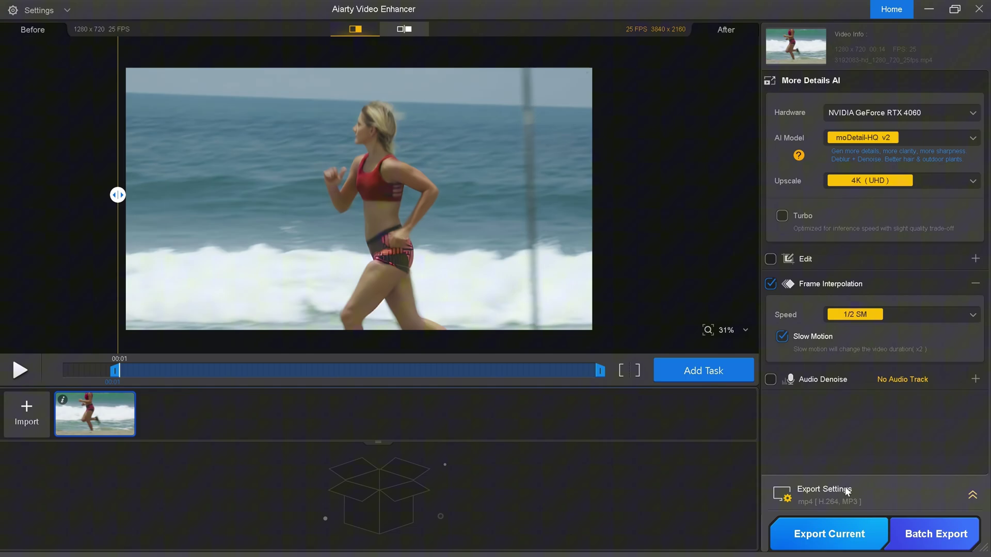
{"action": "left_click", "coordinate": [842, 534]}
{"action": "scroll", "coordinate": [484, 224], "scroll_direction": "up", "scroll_amount": 4}
{"action": "scroll", "coordinate": [496, 216], "scroll_direction": "down", "scroll_amount": 3}
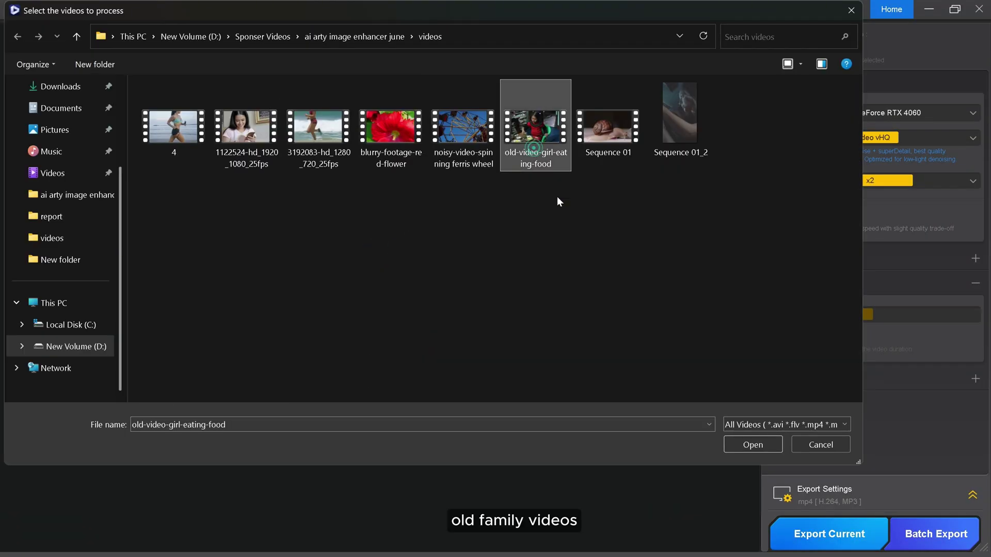
Step: Import the old-video-girl-eating-food video and play it through, examining the girl and the food plates up close
{"action": "left_click", "coordinate": [745, 444]}
{"action": "scroll", "coordinate": [469, 230], "scroll_direction": "down", "scroll_amount": 2}
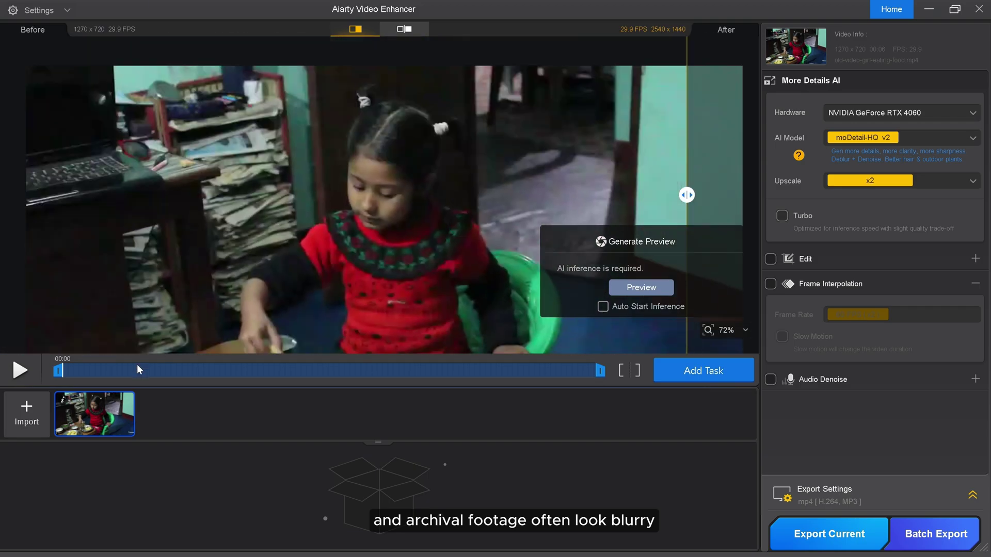
{"action": "left_click", "coordinate": [25, 372]}
{"action": "scroll", "coordinate": [419, 242], "scroll_direction": "up", "scroll_amount": 3}
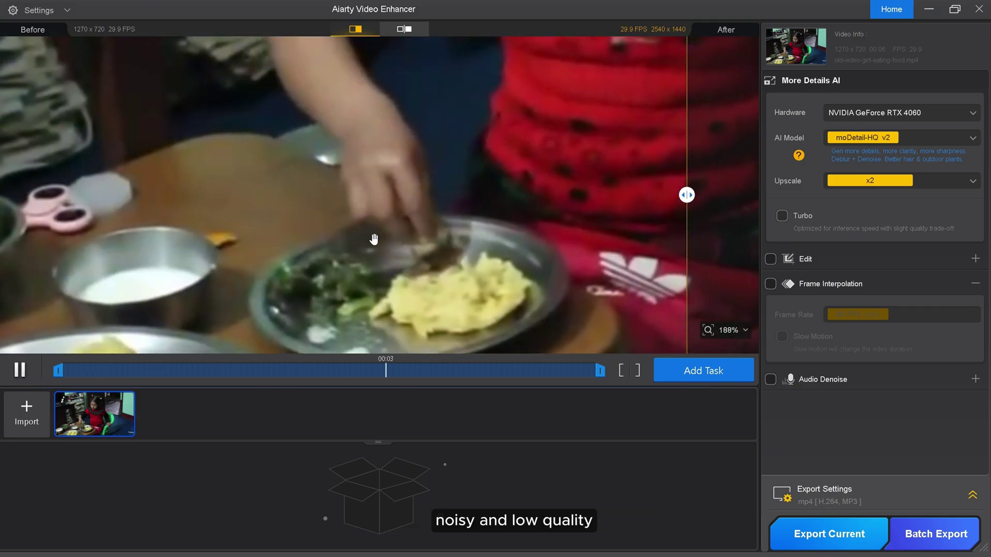
{"action": "scroll", "coordinate": [394, 253], "scroll_direction": "down", "scroll_amount": 4}
{"action": "mouse_move", "coordinate": [476, 137]}
{"action": "left_mouse_down"}
{"action": "mouse_move", "coordinate": [433, 194]}
{"action": "mouse_move", "coordinate": [464, 153]}
{"action": "left_mouse_up"}
Step: Use the Smooth-HQ v2 model on the old video and set its upscale to 4K (UHD)
{"action": "left_click", "coordinate": [853, 138]}
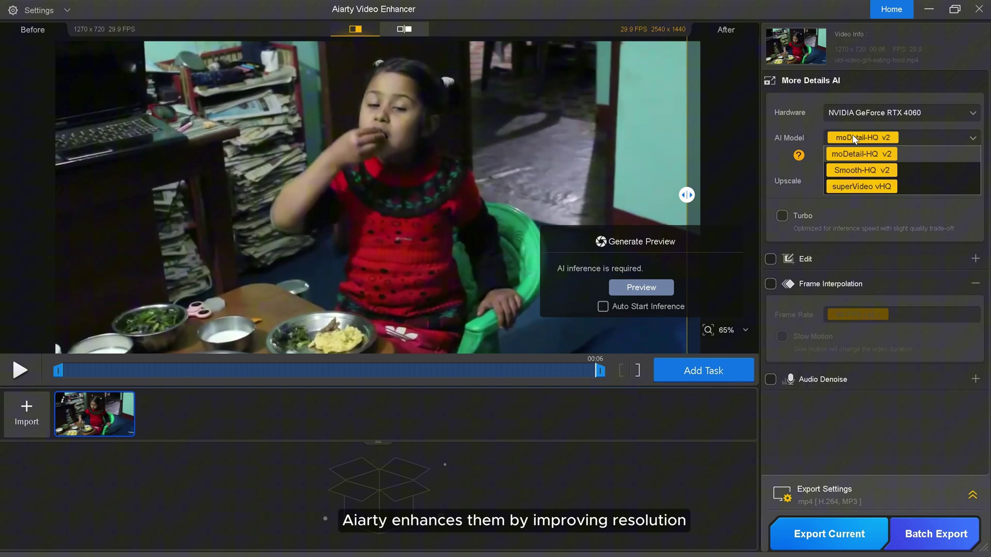
{"action": "left_click", "coordinate": [859, 166]}
{"action": "left_click", "coordinate": [862, 181]}
{"action": "left_click", "coordinate": [858, 257]}
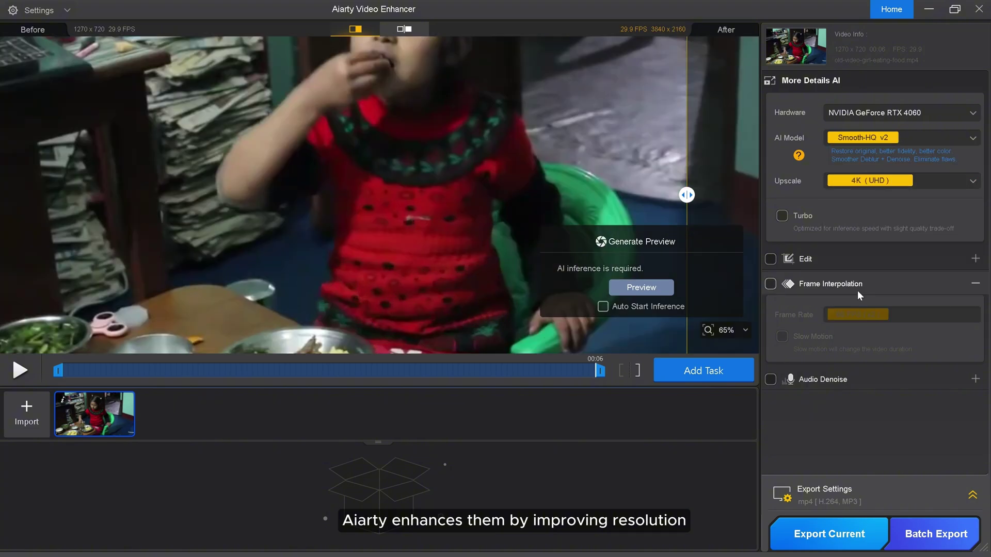
Step: Preview the enhancement of the old video's last frame and compare the girl before and after
{"action": "left_click_drag", "start_coordinate": [506, 181], "coordinate": [517, 207]}
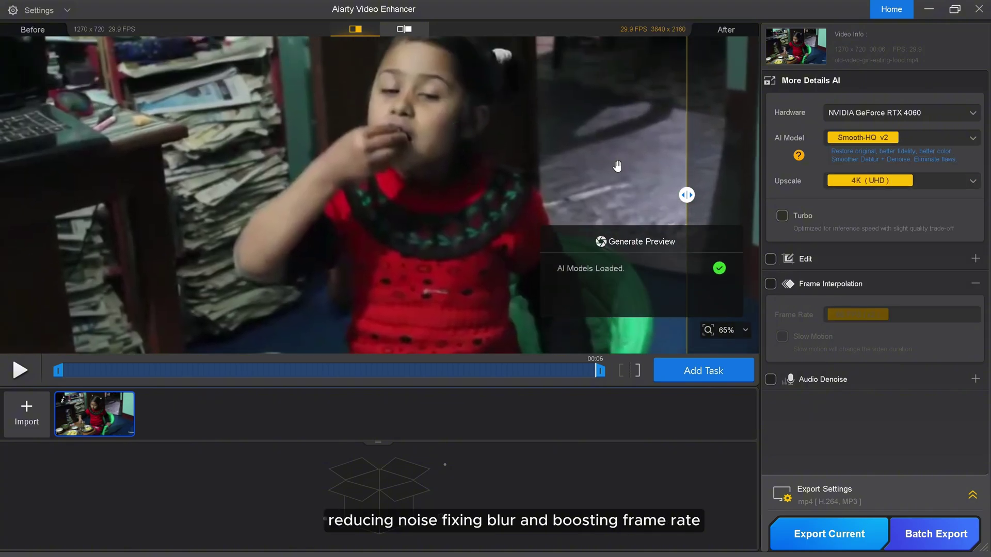
{"action": "left_click_drag", "start_coordinate": [506, 161], "coordinate": [505, 179]}
{"action": "left_click_drag", "start_coordinate": [687, 196], "coordinate": [224, 229]}
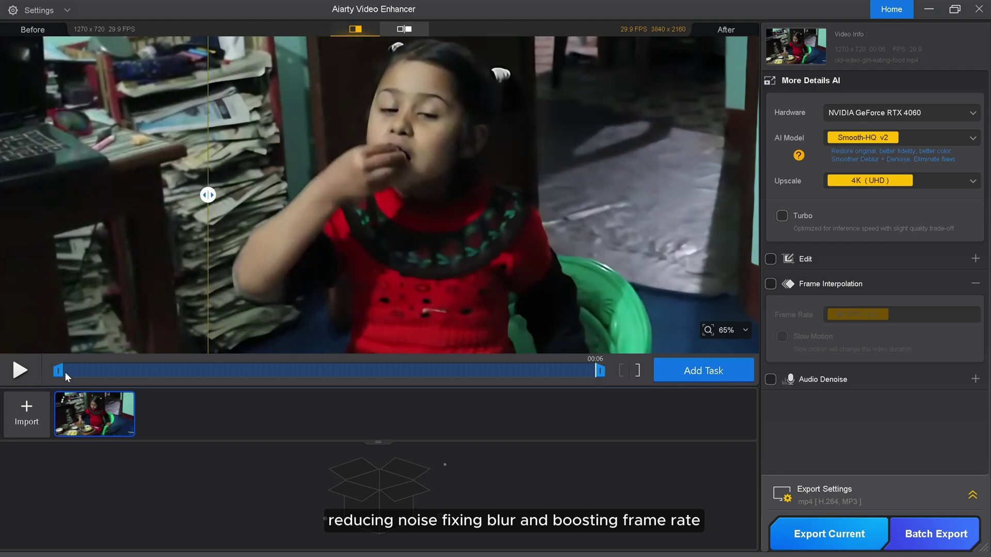
Step: Go to the frame at 00:01 in the old video, bring the girl into view and generate its enhancement preview
{"action": "left_click_drag", "start_coordinate": [65, 372], "coordinate": [209, 377]}
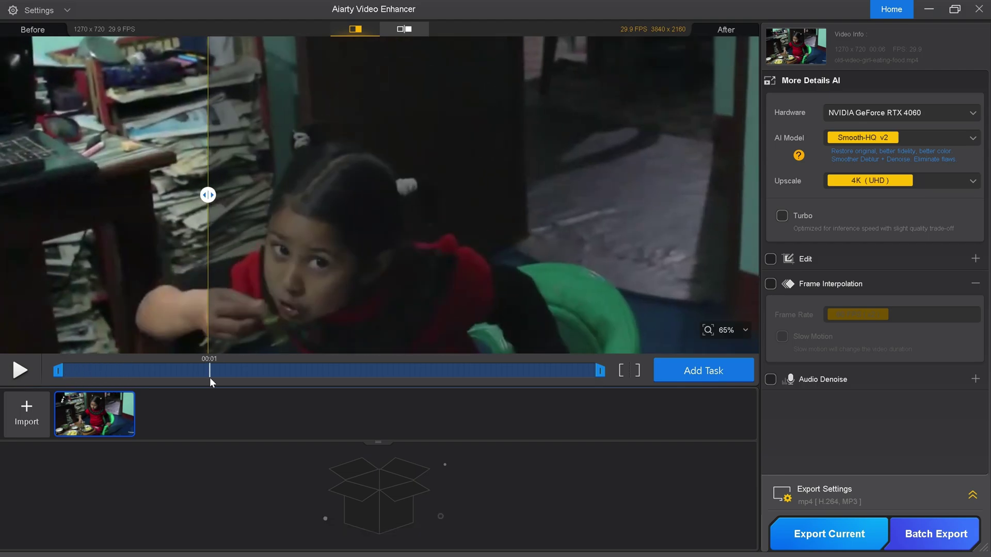
{"action": "left_click_drag", "start_coordinate": [294, 262], "coordinate": [403, 152]}
{"action": "left_click", "coordinate": [642, 288]}
Step: Compare the original and enhanced girl's face, hands and food plates up close in the 00:01 frame
{"action": "left_click_drag", "start_coordinate": [209, 206], "coordinate": [399, 209]}
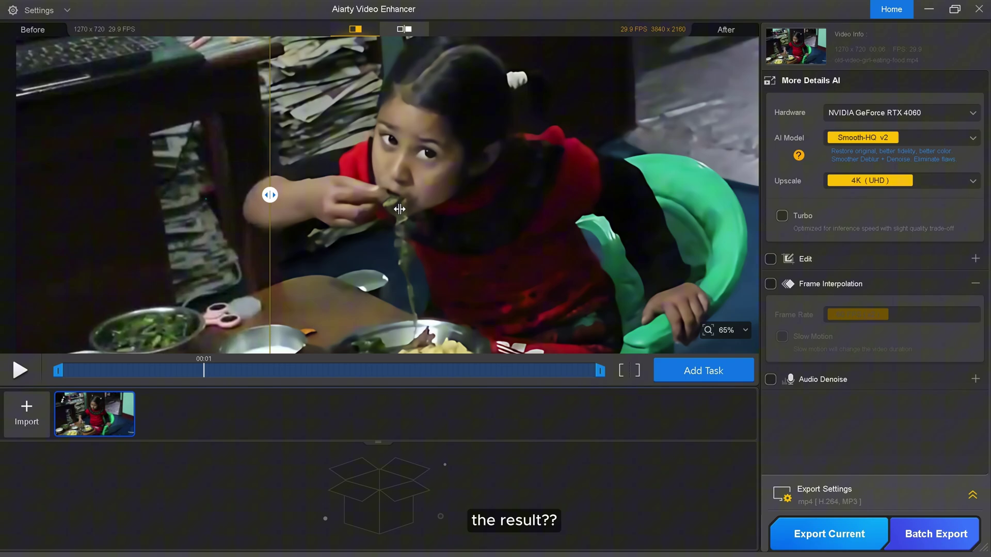
{"action": "left_click_drag", "start_coordinate": [136, 225], "coordinate": [126, 225]}
{"action": "left_click_drag", "start_coordinate": [416, 296], "coordinate": [423, 104]}
{"action": "scroll", "coordinate": [426, 203], "scroll_direction": "up", "scroll_amount": 5}
{"action": "left_click_drag", "start_coordinate": [126, 197], "coordinate": [57, 234]}
{"action": "scroll", "coordinate": [436, 204], "scroll_direction": "down", "scroll_amount": 5}
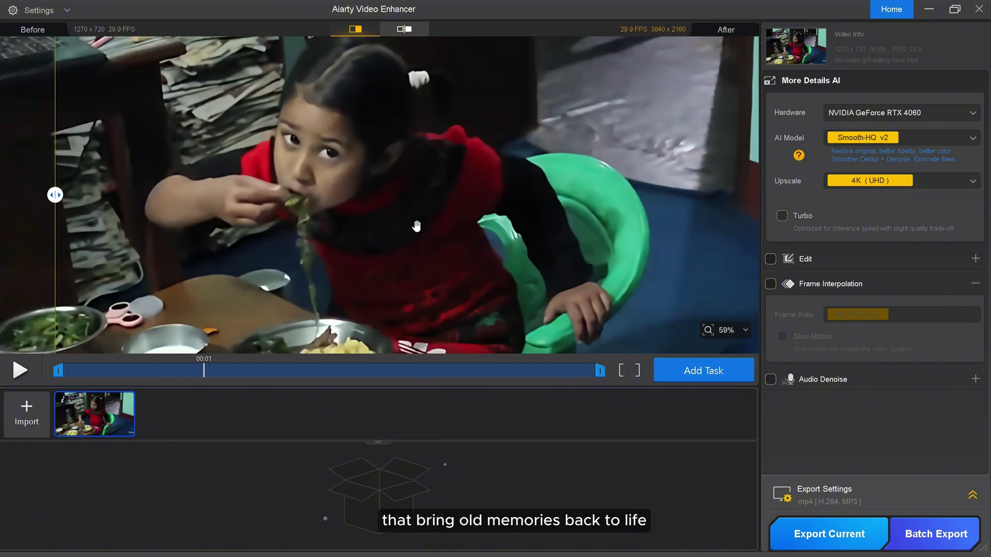
Step: Bring back the original side of the comparison and scrub further into the old video to examine another frame closely
{"action": "left_click_drag", "start_coordinate": [56, 195], "coordinate": [537, 194]}
{"action": "left_click_drag", "start_coordinate": [103, 377], "coordinate": [479, 371]}
{"action": "left_click_drag", "start_coordinate": [537, 195], "coordinate": [645, 245]}
{"action": "scroll", "coordinate": [164, 236], "scroll_direction": "up", "scroll_amount": 5}
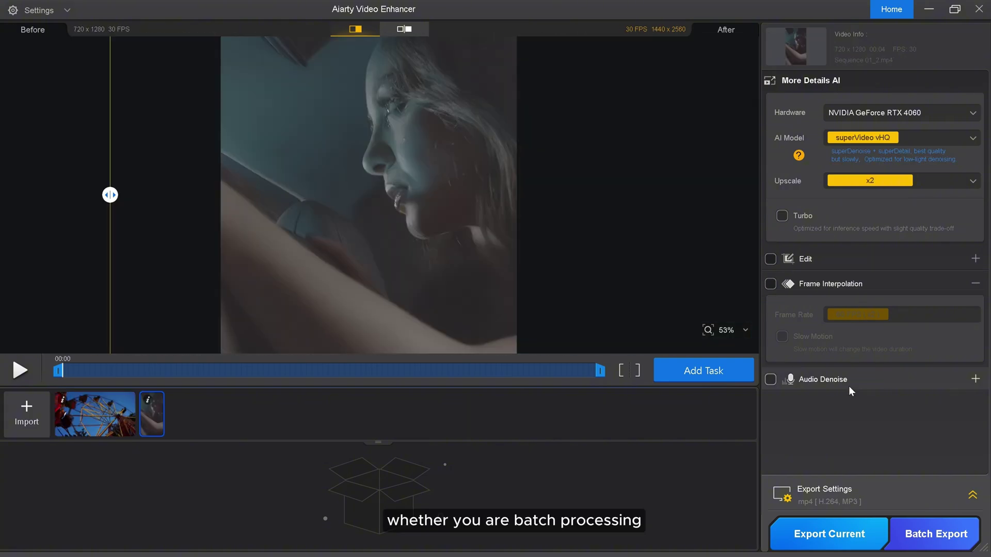
Step: Show the export settings and export the current Sequence 01_2 clip as mp4 with H.264 video and MP3 audio
{"action": "left_click", "coordinate": [971, 496]}
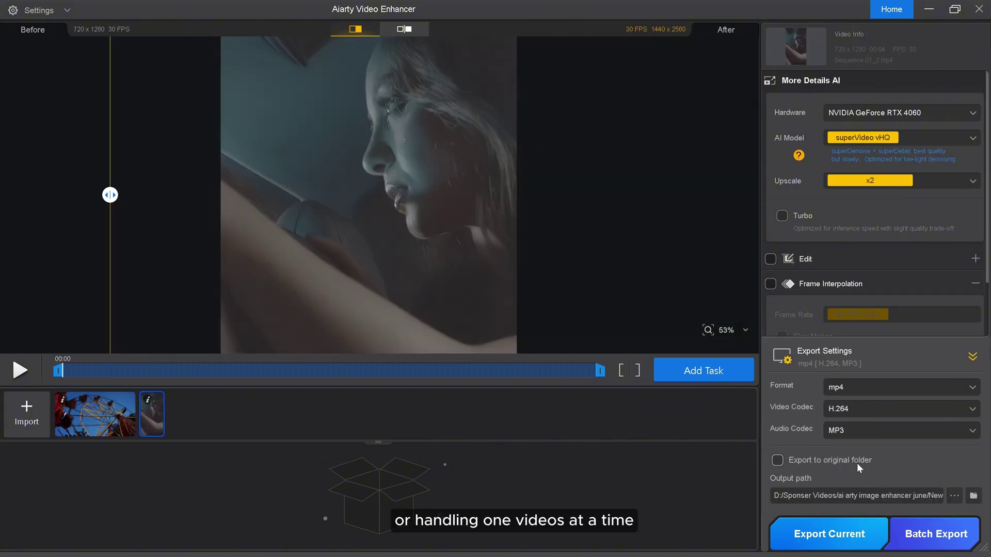
{"action": "left_click", "coordinate": [817, 535]}
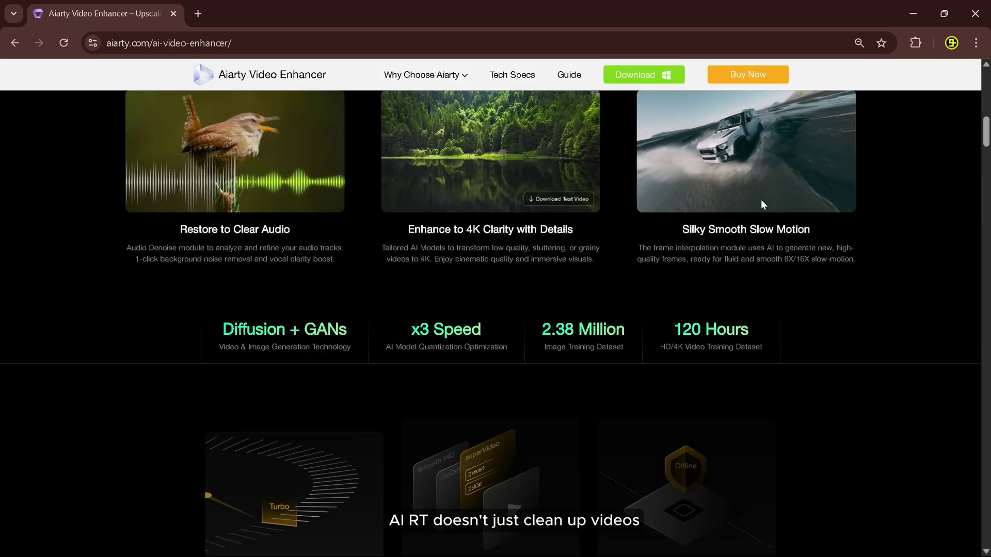
Step: Look through the aiarty.com/ai-video-enhancer page's sample comparisons down to the frame interpolation and audio enhancer sections
{"action": "scroll", "coordinate": [762, 204], "scroll_direction": "down", "scroll_amount": 6}
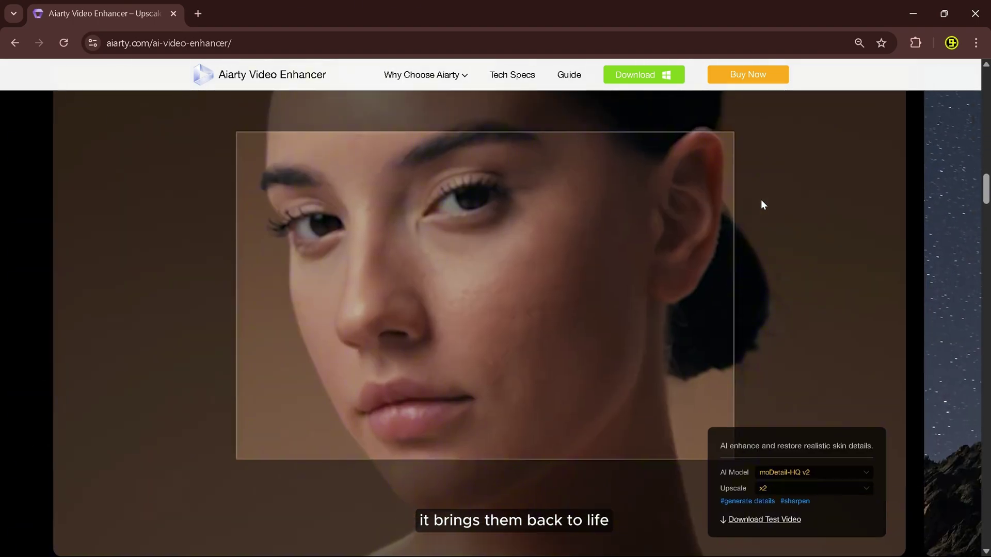
{"action": "scroll", "coordinate": [762, 204], "scroll_direction": "down", "scroll_amount": 5}
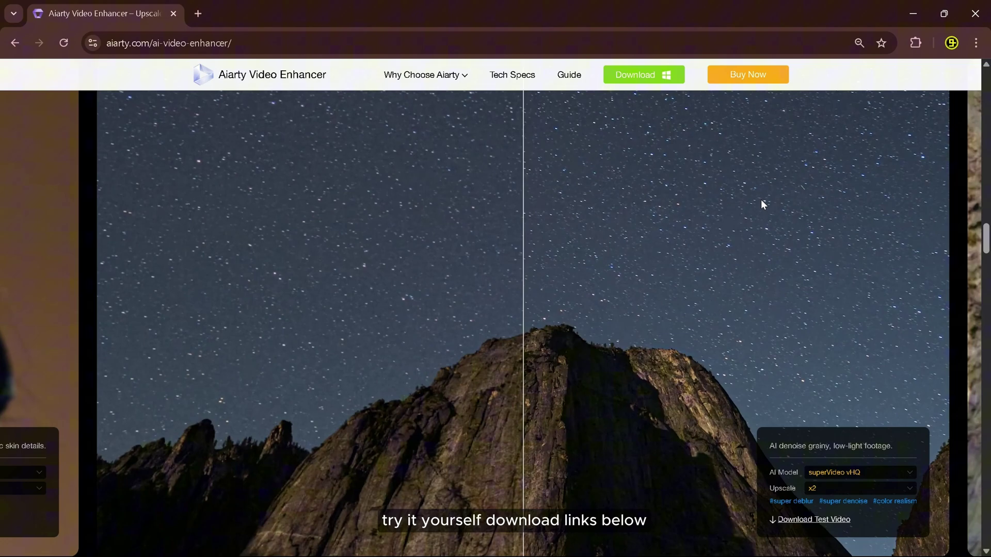
{"action": "scroll", "coordinate": [762, 204], "scroll_direction": "down", "scroll_amount": 5}
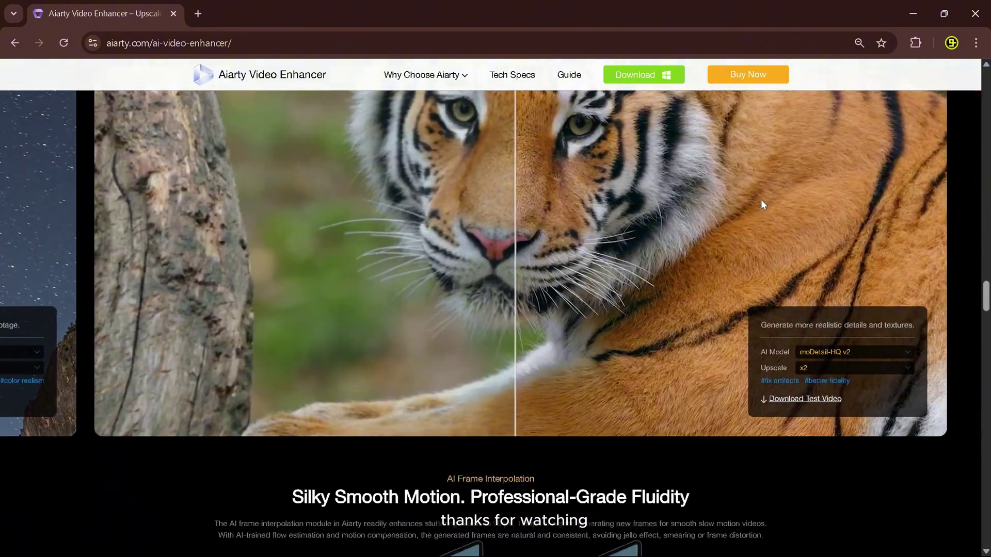
{"action": "scroll", "coordinate": [763, 205], "scroll_direction": "down", "scroll_amount": 5}
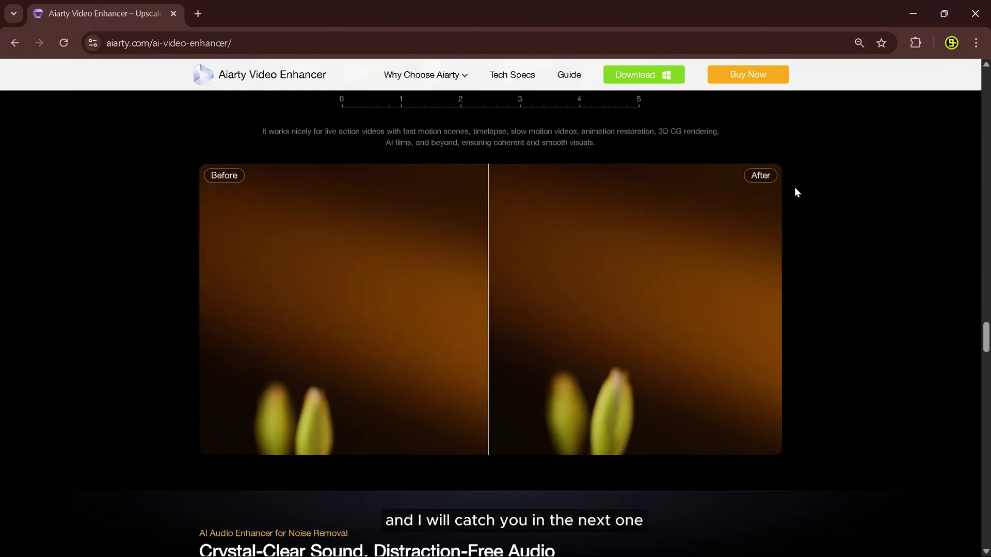